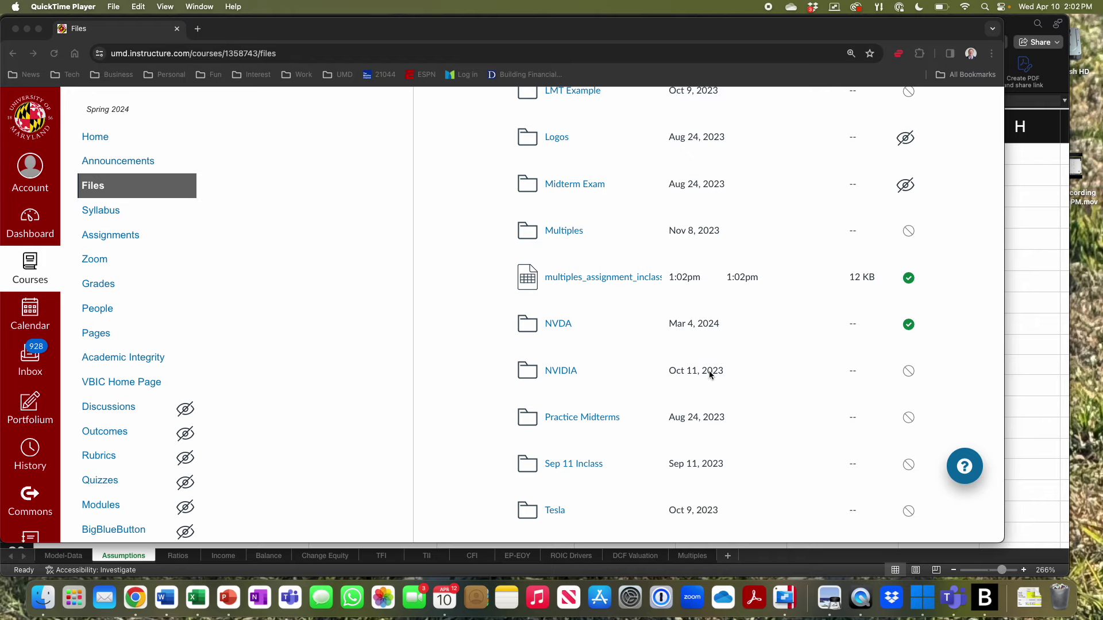
# Look through the course's file list, including the in-class multiples assignment workbook.
pyautogui.scroll(-2, 611, 238)
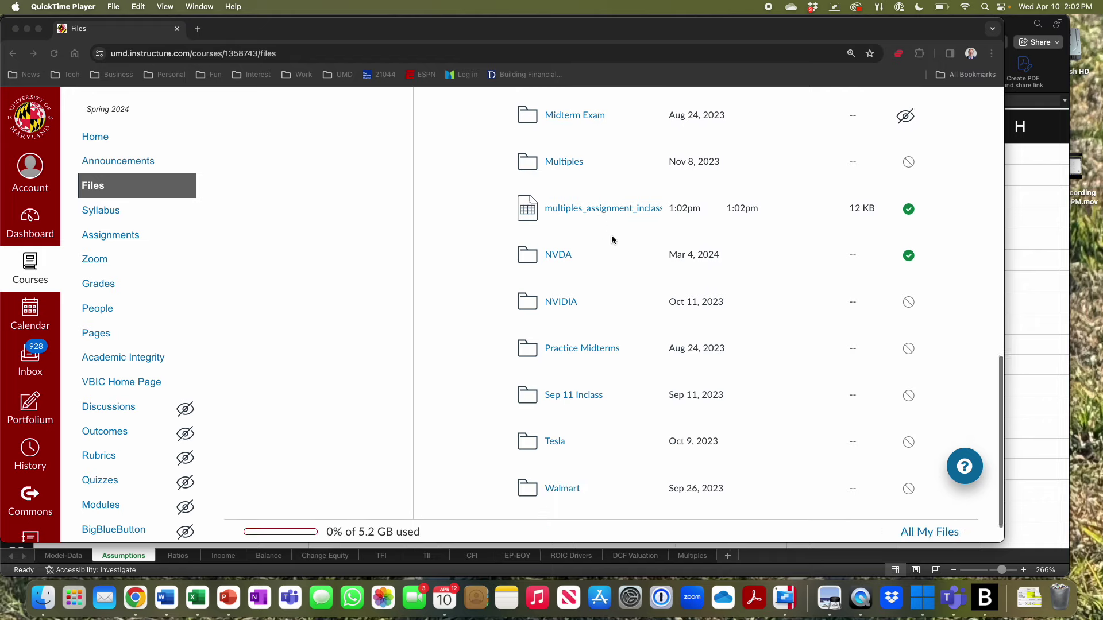
pyautogui.scroll(6, 612, 239)
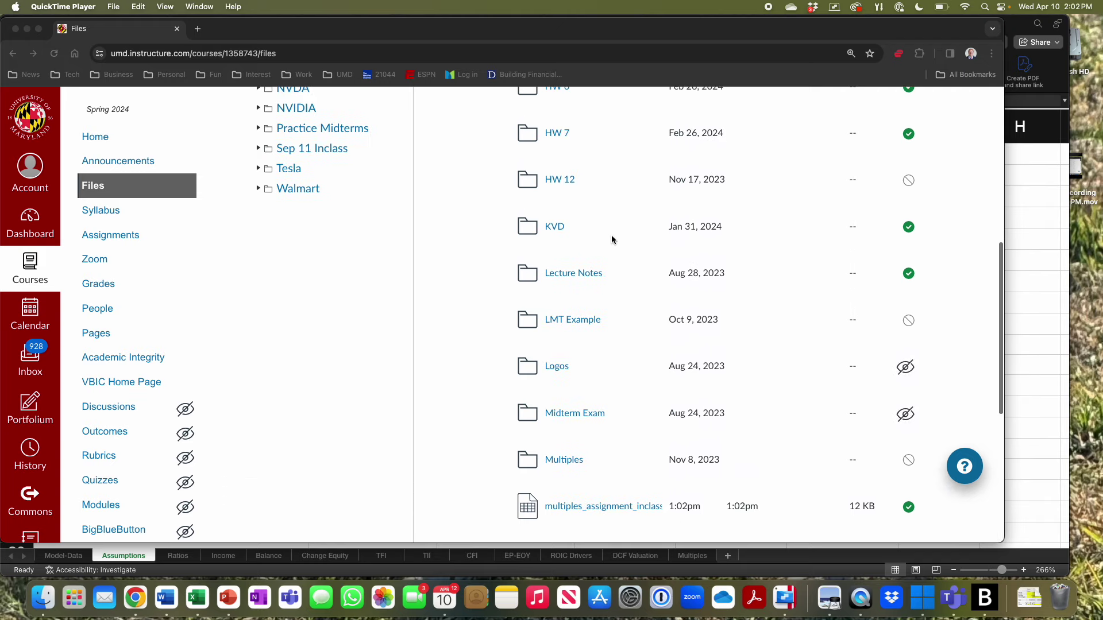
pyautogui.scroll(5, 611, 240)
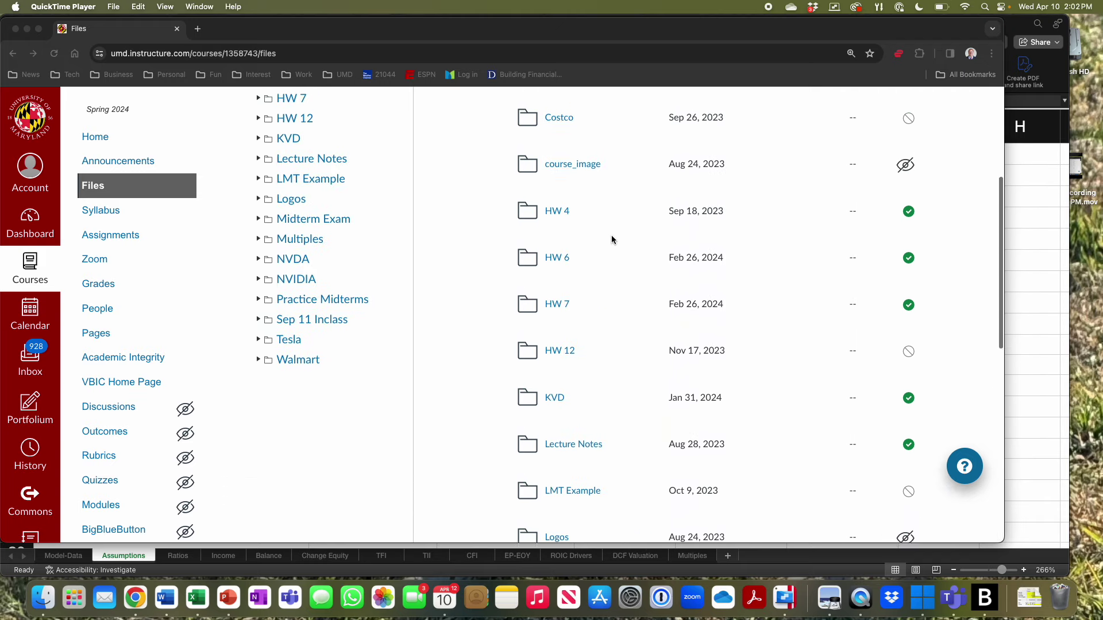
pyautogui.scroll(5, 611, 240)
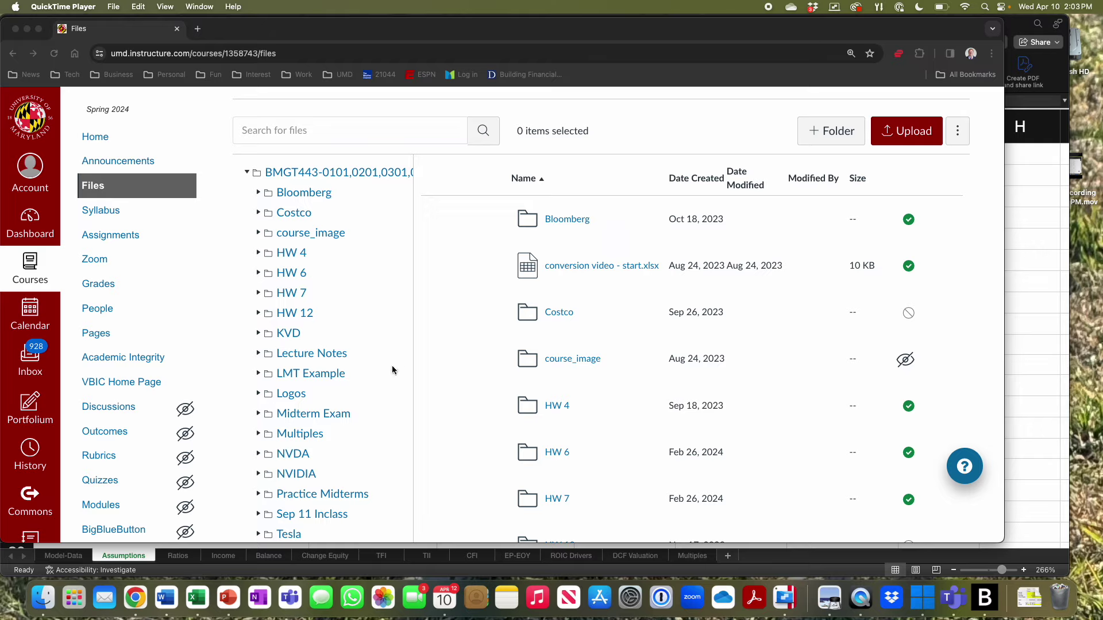
# Switch to the Excel valuation model and review the DCF Valuation, Ratios and Assumptions sheets, highlighting the WACC through CV g inputs.
pyautogui.click(191, 613)
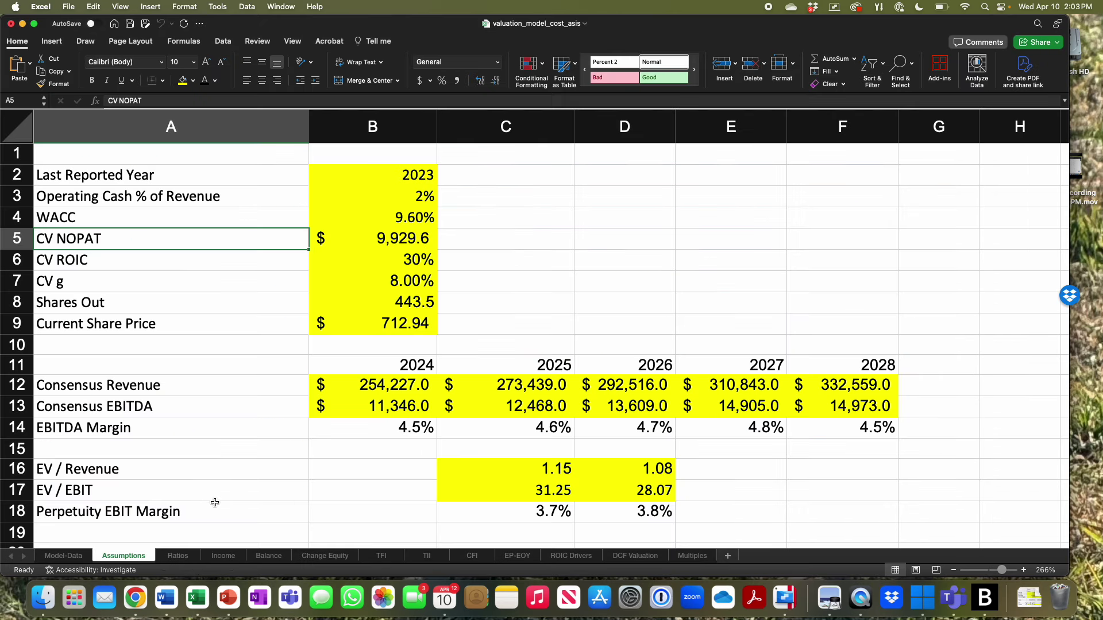
pyautogui.click(634, 555)
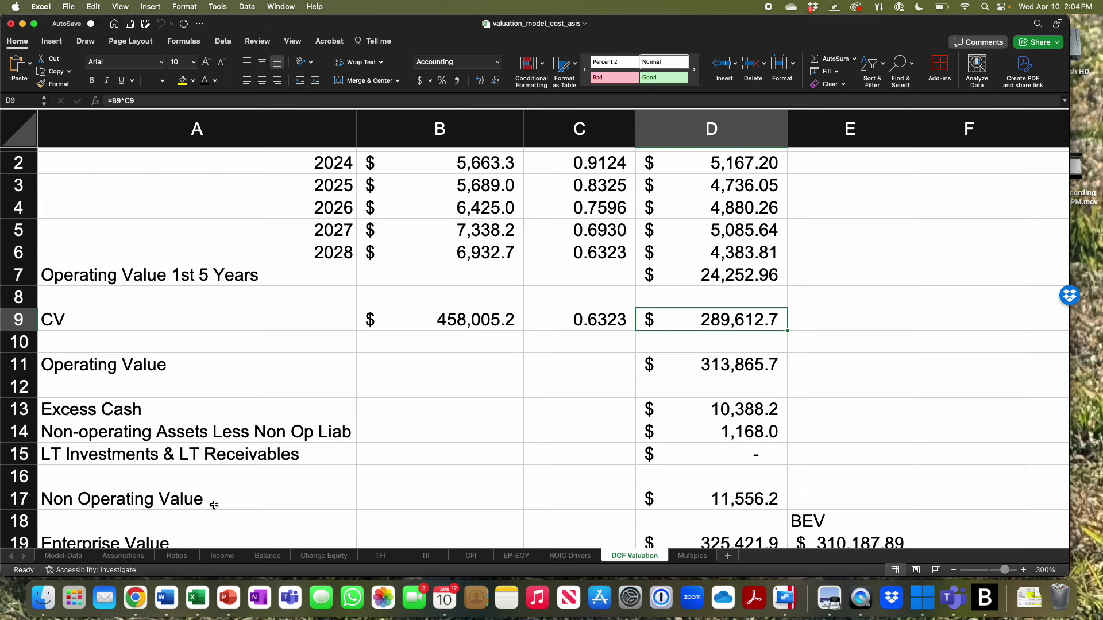
pyautogui.click(181, 556)
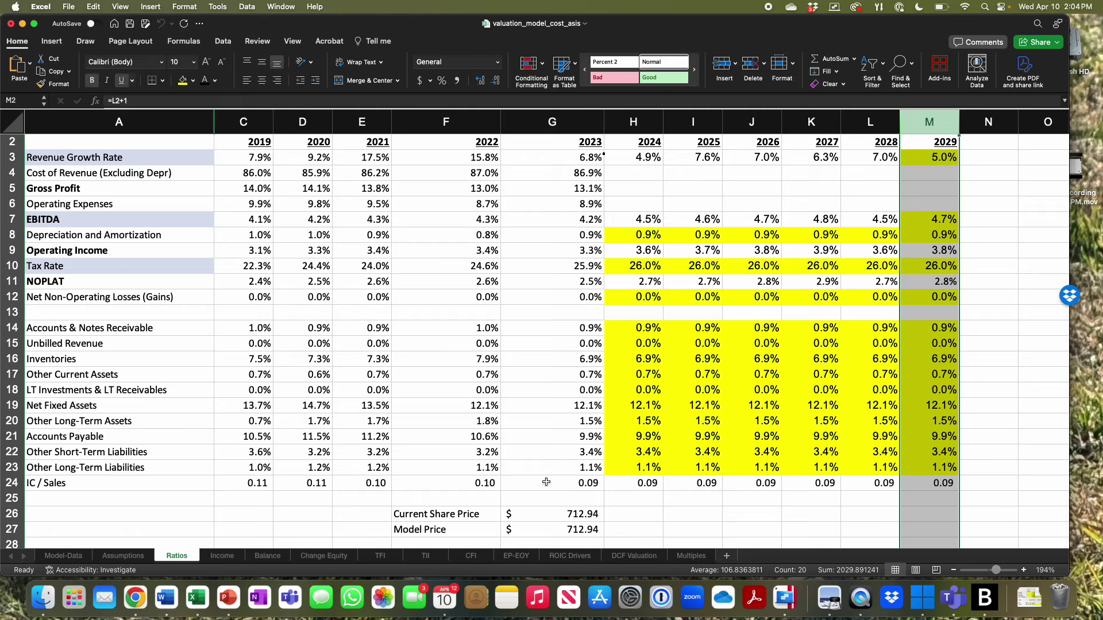
pyautogui.click(123, 555)
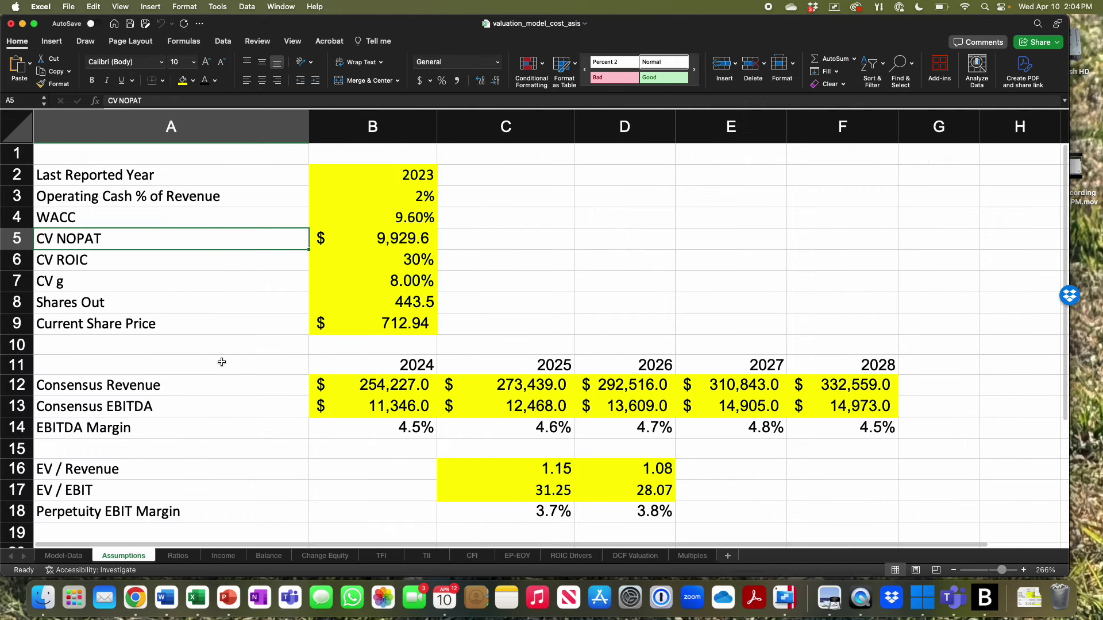
pyautogui.click(394, 220)
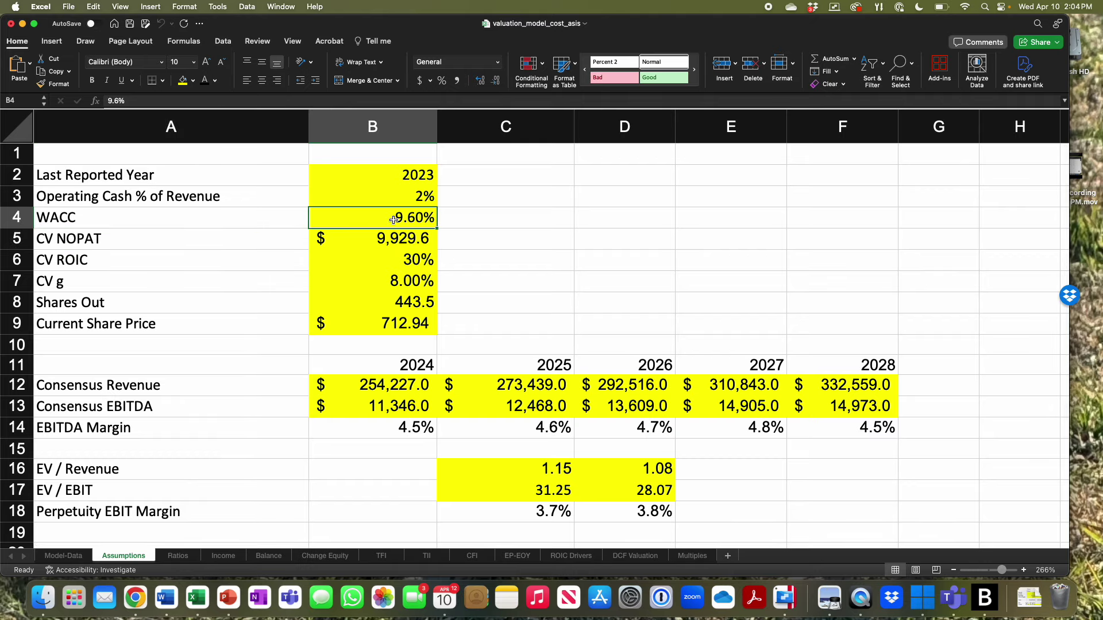
pyautogui.keyDown('shift'); pyautogui.click(380, 272); pyautogui.keyUp('shift')
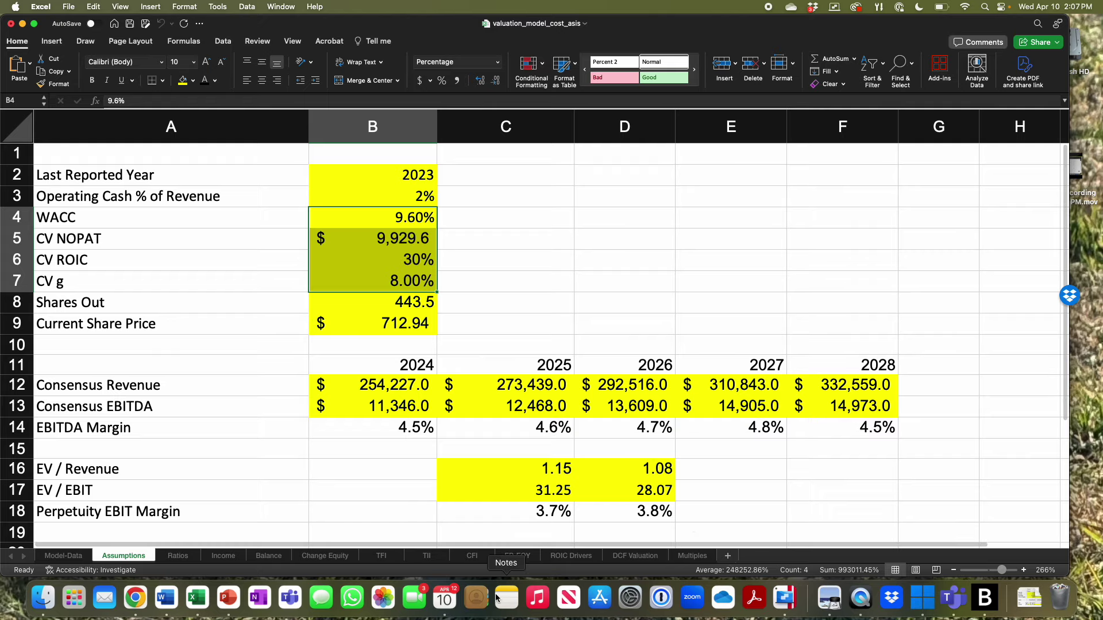
# Switch to the PowerPoint lecture deck and show slide 2, Comparables / Multiples Analysis.
pyautogui.click(228, 597)
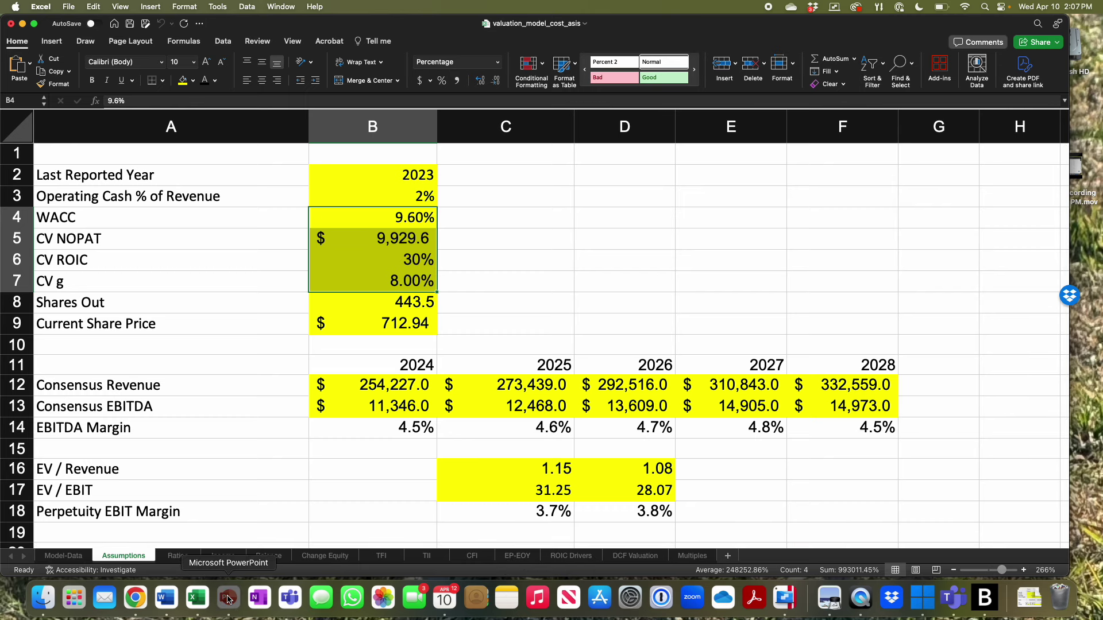
pyautogui.scroll(10, 81, 207)
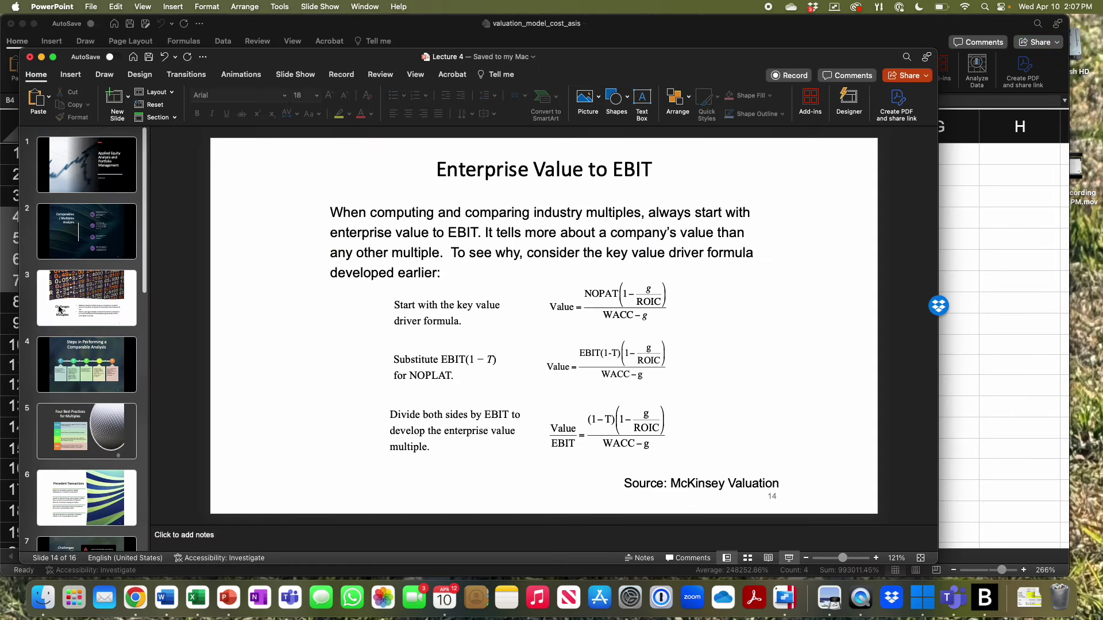
pyautogui.click(84, 200)
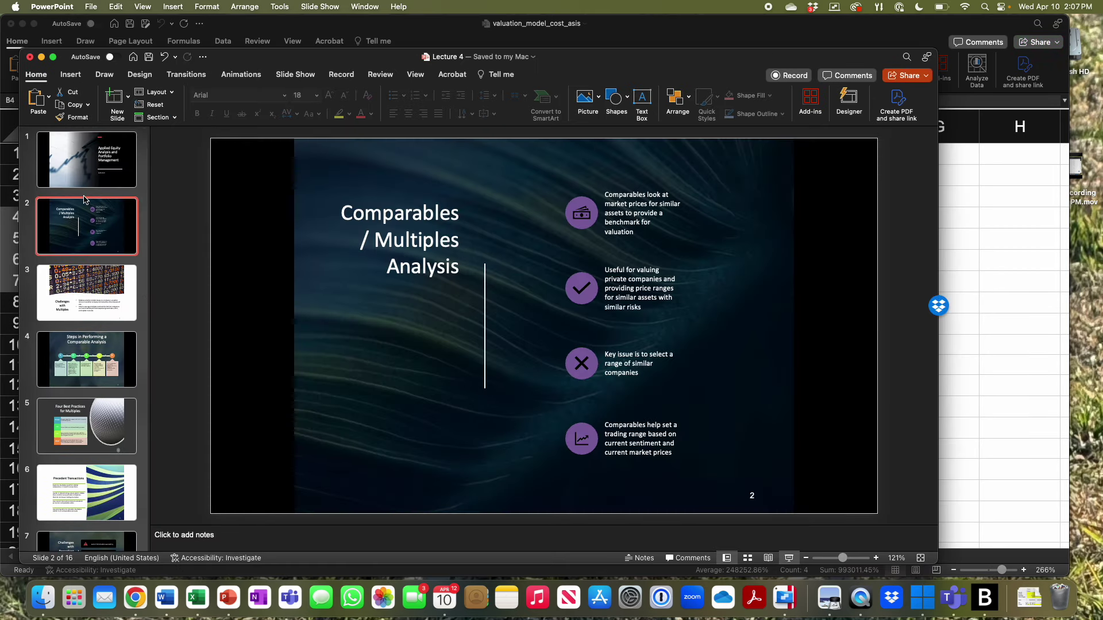
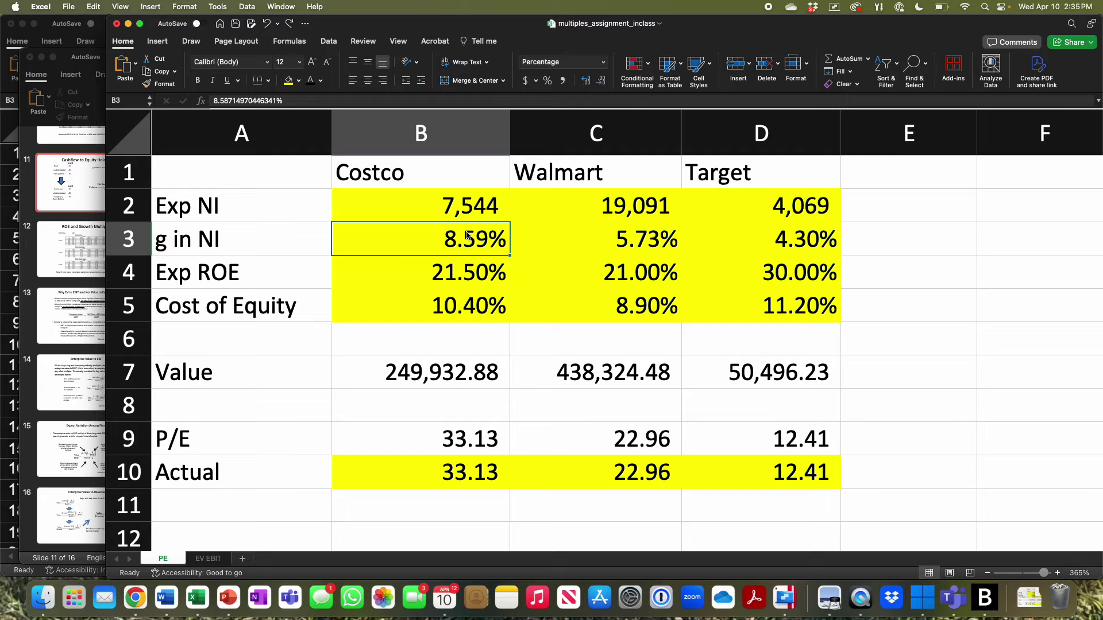
# Try a 10.4% cost of equity for Walmart on the PE sheet, check its P/E, and undo the change.
pyautogui.click(601, 307)
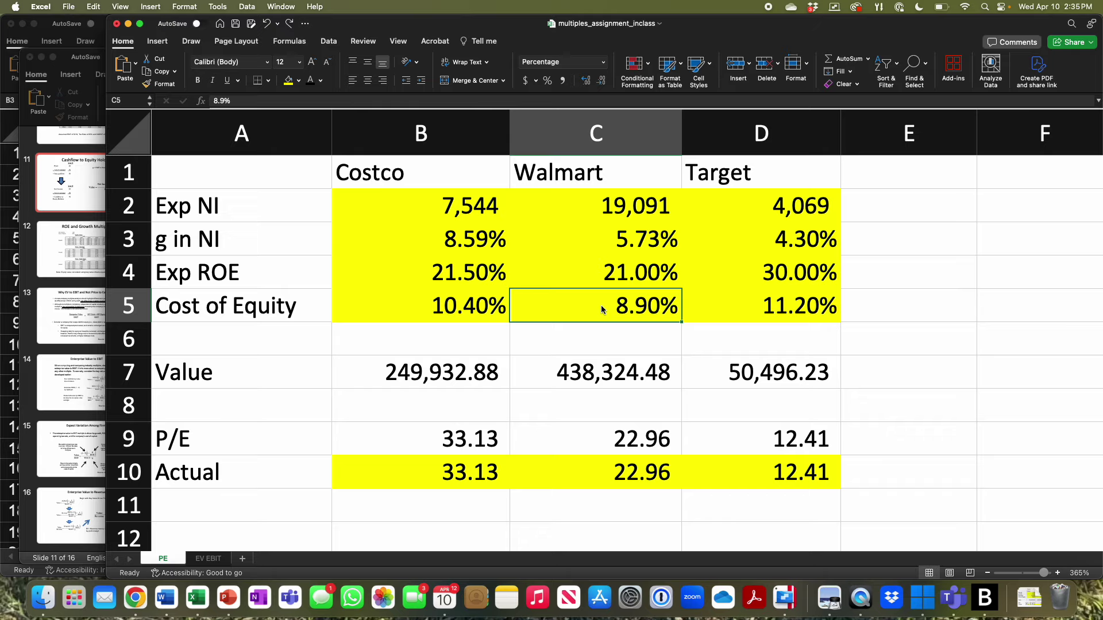
pyautogui.write('10.')
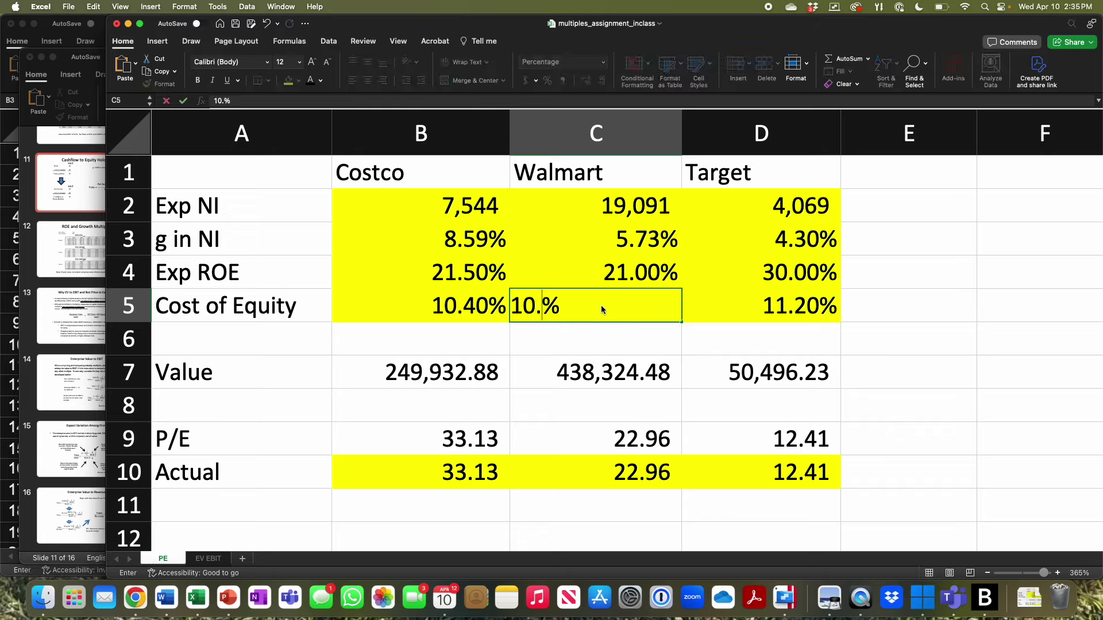
pyautogui.write('4')
pyautogui.press('Return')
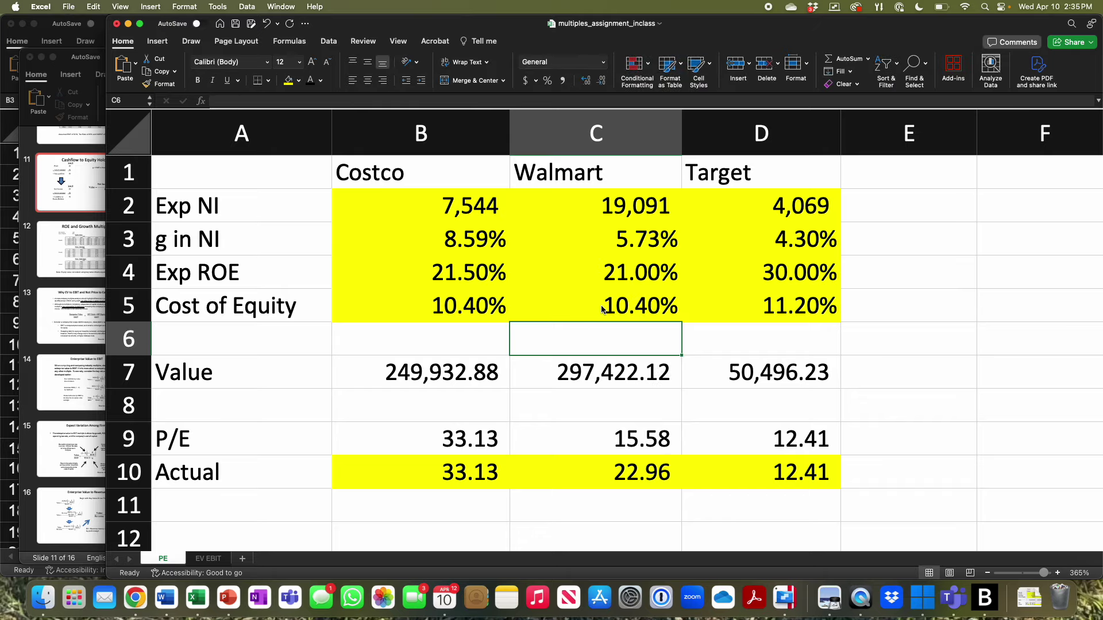
pyautogui.click(663, 436)
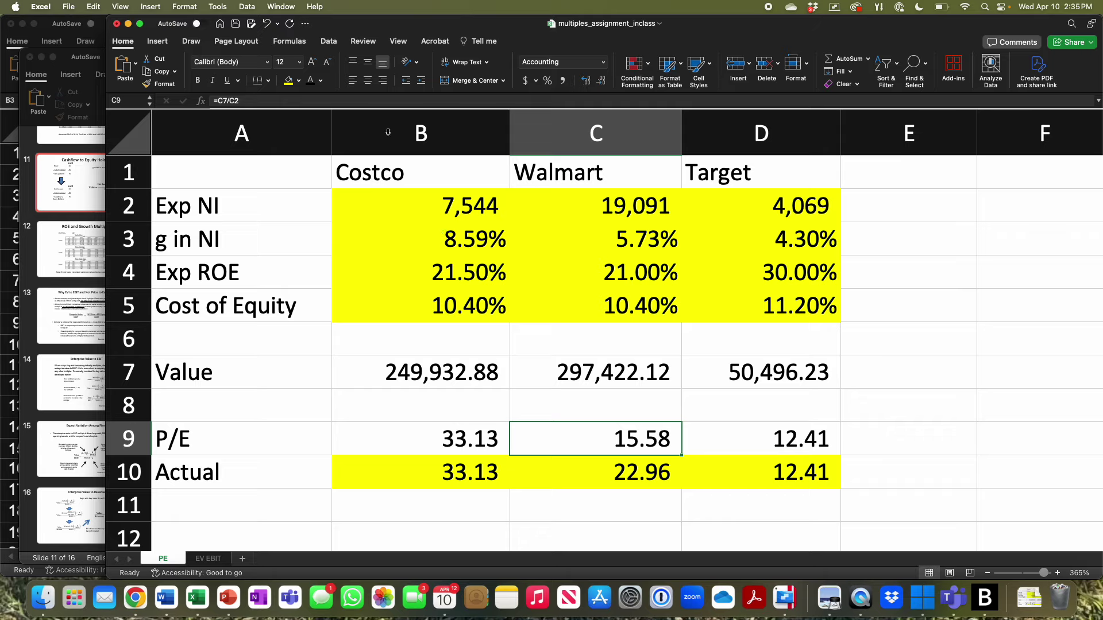
pyautogui.click(267, 24)
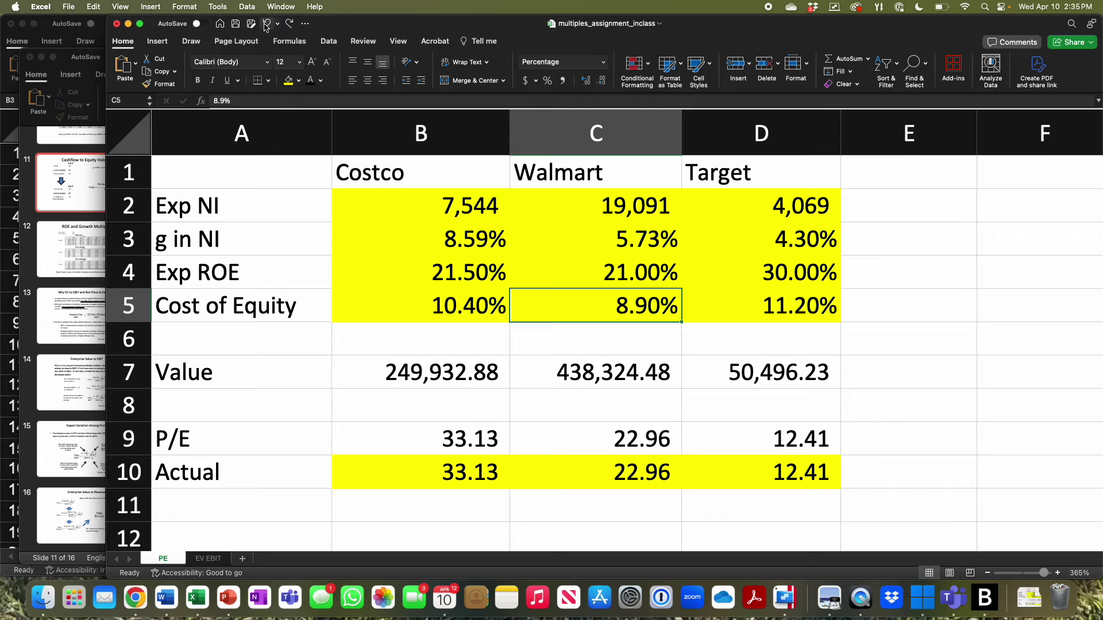
# Try an 8.9% cost of equity for Costco, check its P/E, and undo the change.
pyautogui.click(411, 316)
pyautogui.write('8')
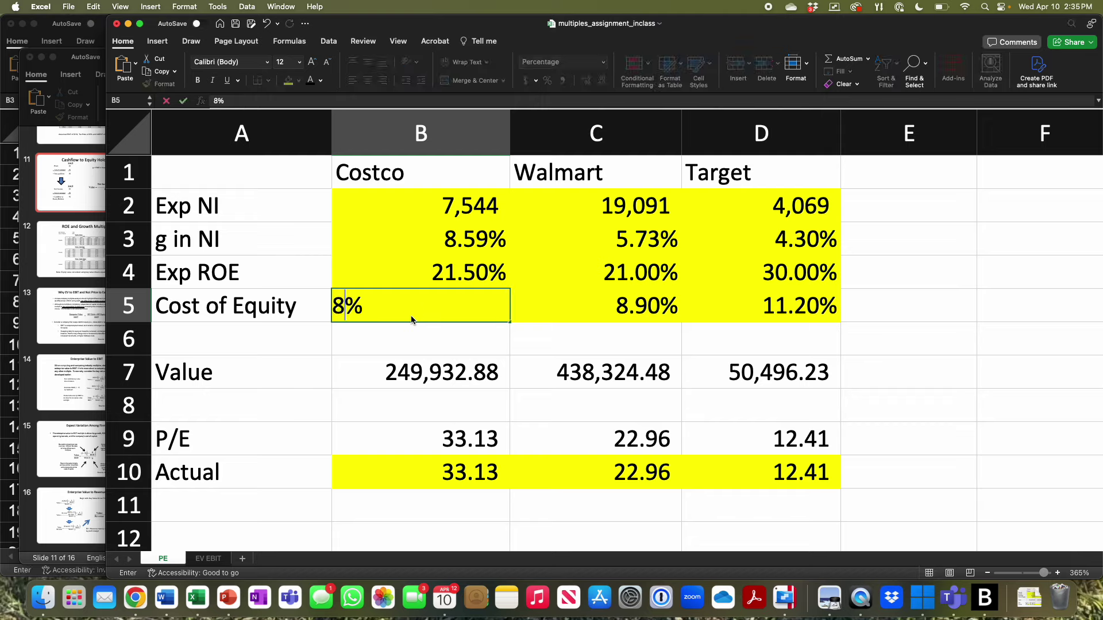
pyautogui.write('.9')
pyautogui.press('Return')
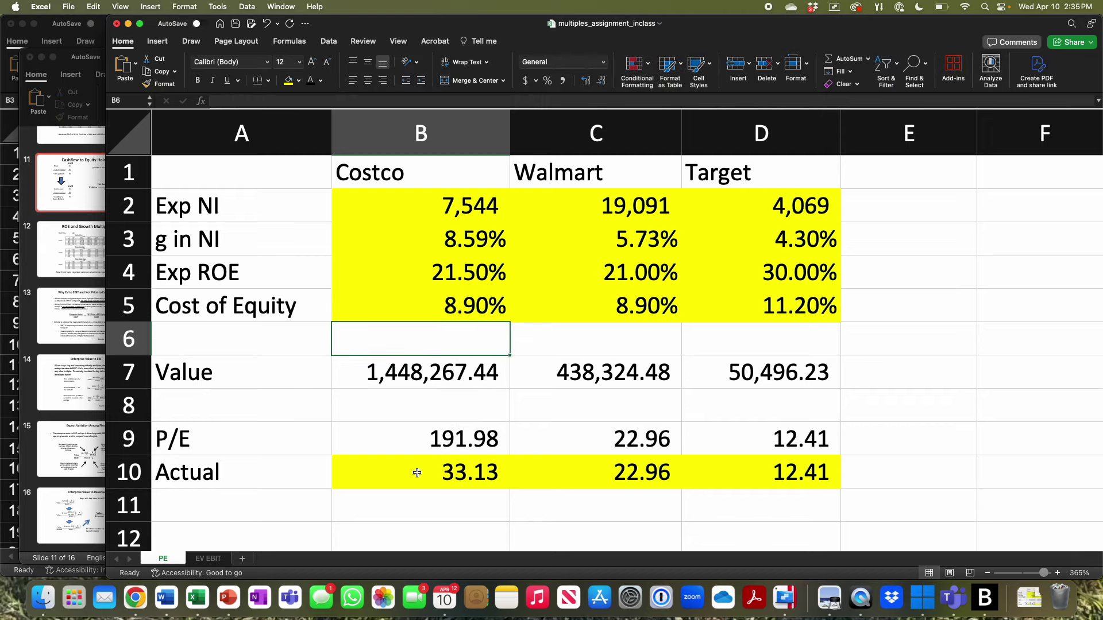
pyautogui.click(433, 441)
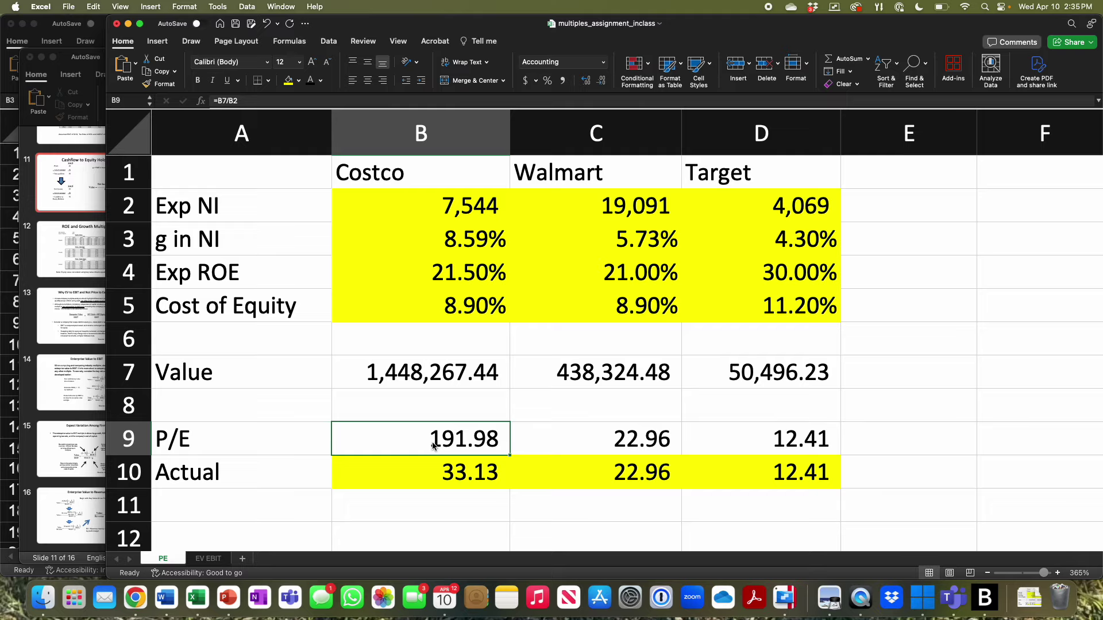
pyautogui.click(267, 26)
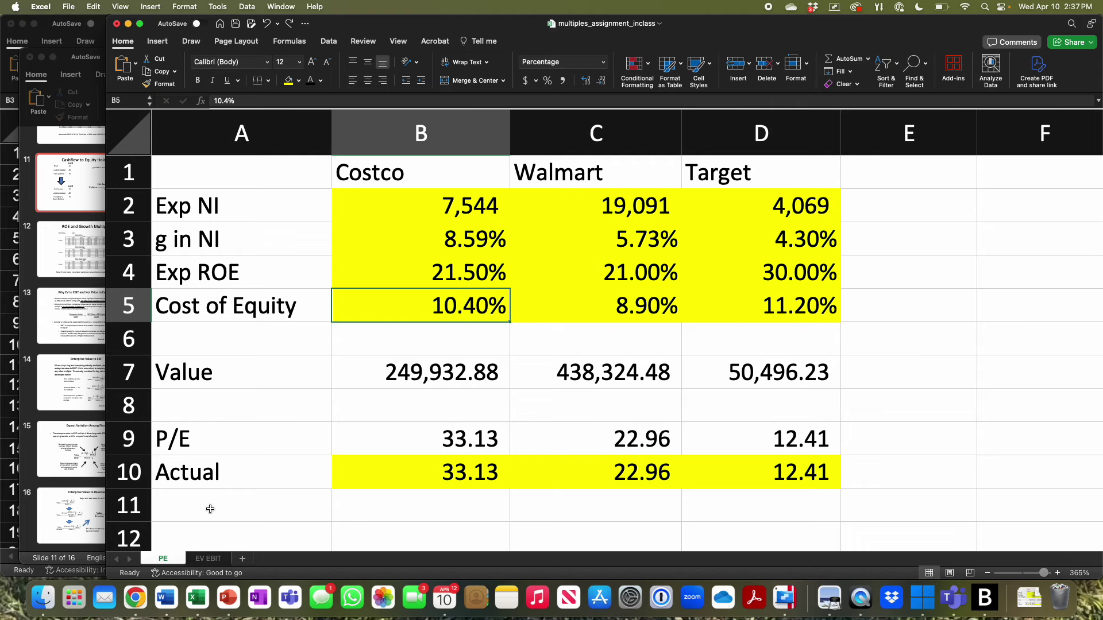
# Open the EV EBIT sheet and compare Costco's actual and model FY 2 EV EBIT cells.
pyautogui.click(205, 559)
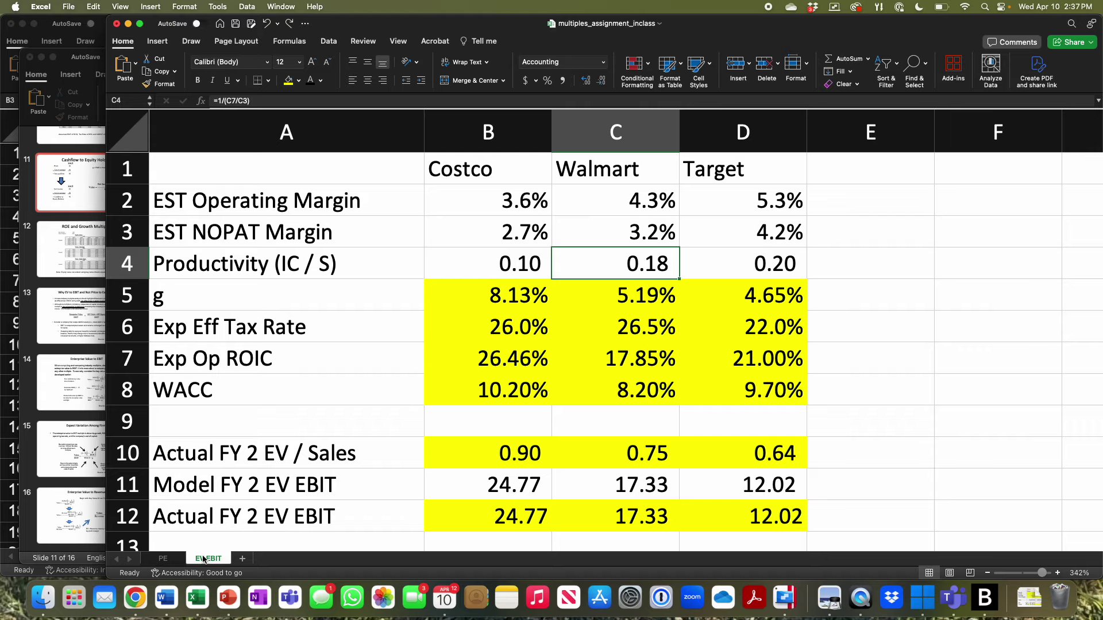
pyautogui.click(516, 522)
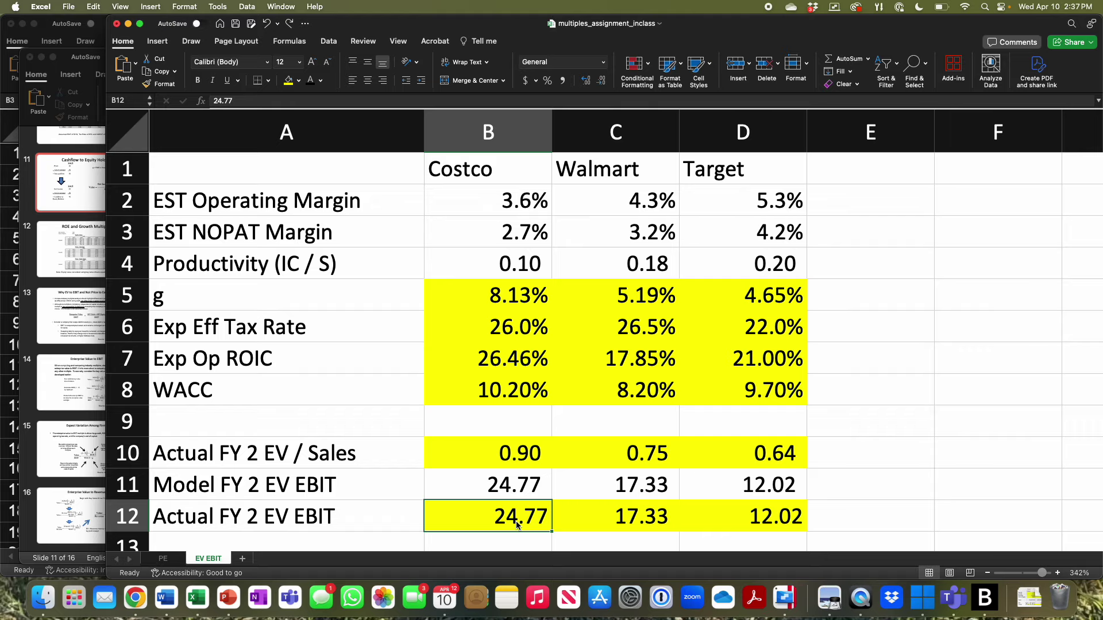
pyautogui.click(491, 496)
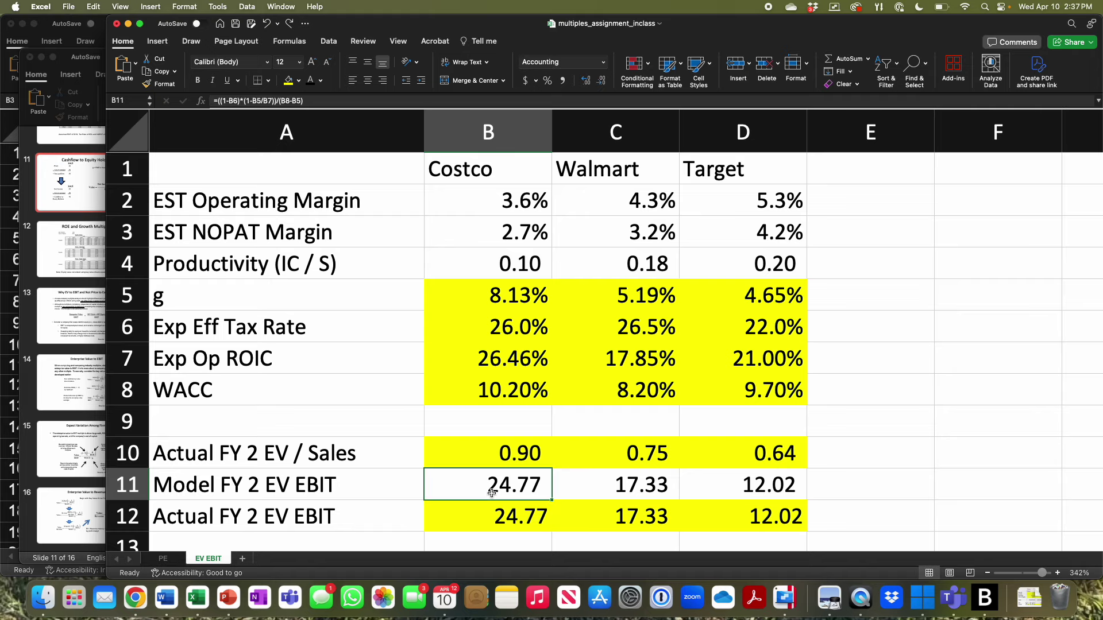
# Switch to the PowerPoint lecture deck and show the Enterprise Value to EBIT slide with the multiple's derivation.
pyautogui.click(228, 598)
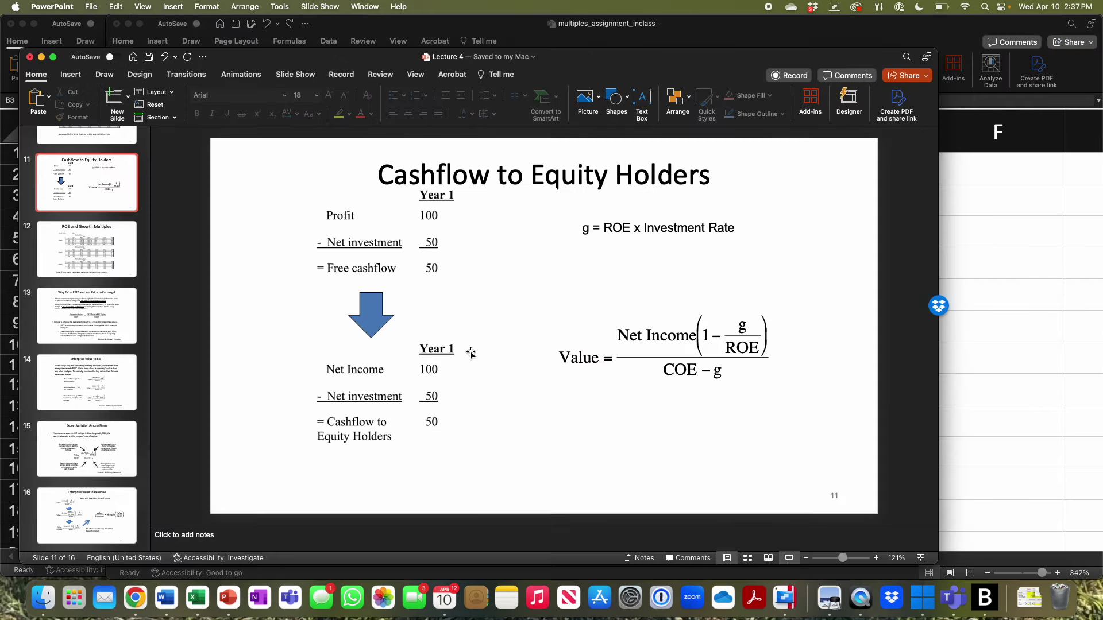
pyautogui.scroll(-2, 471, 353)
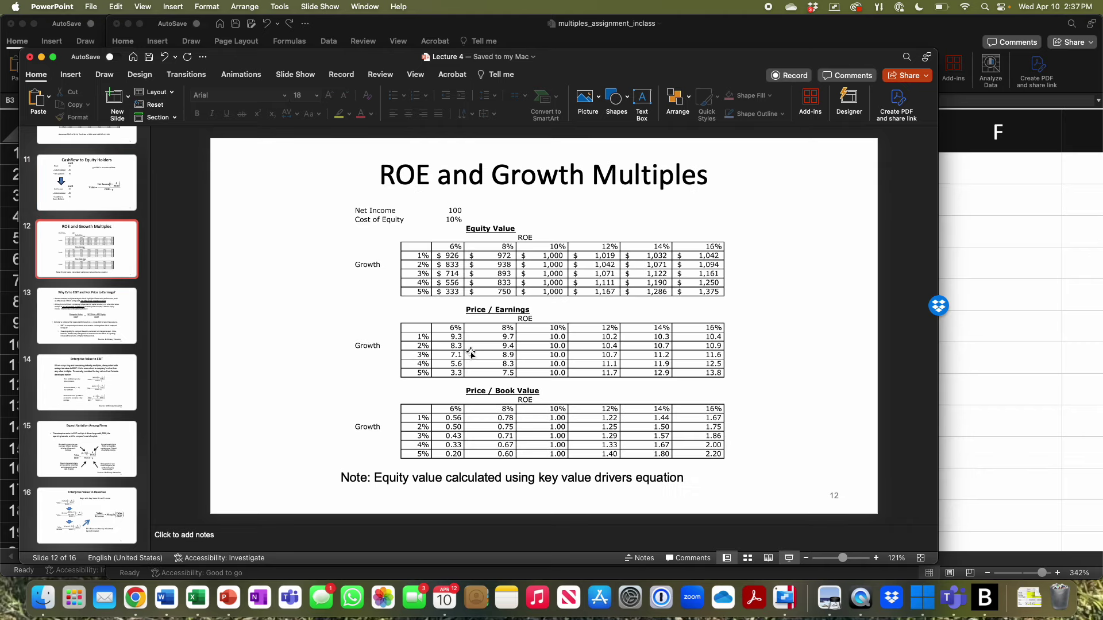
pyautogui.scroll(-4, 471, 353)
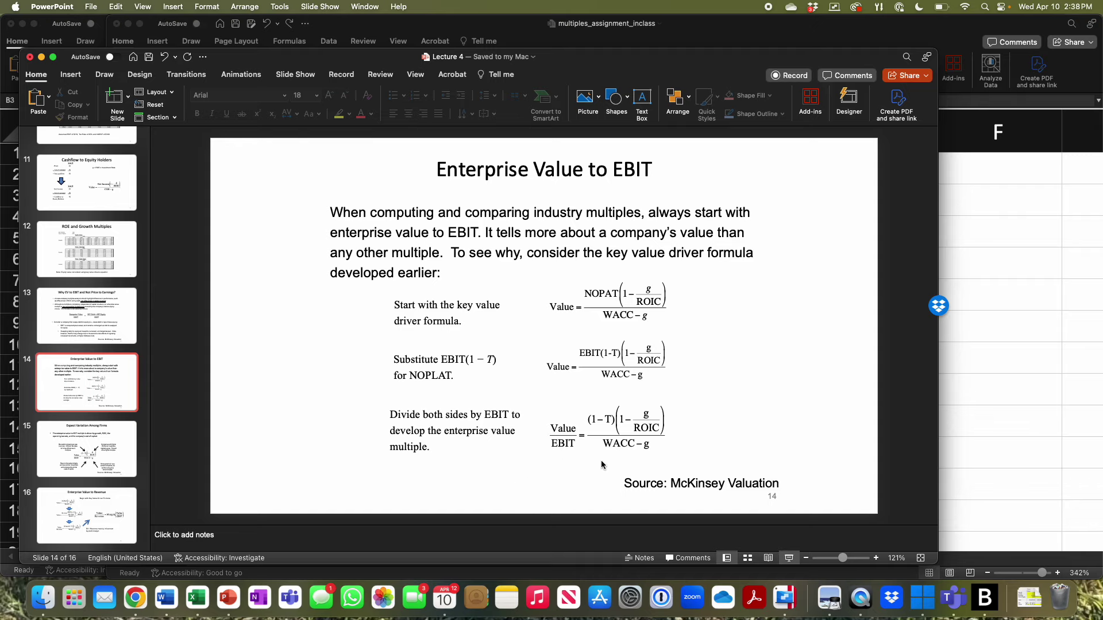
# Return to the Excel assignment workbook and examine Costco's Model FY 2 EV EBIT formula and its growth, tax rate, ROIC and WACC inputs.
pyautogui.click(974, 402)
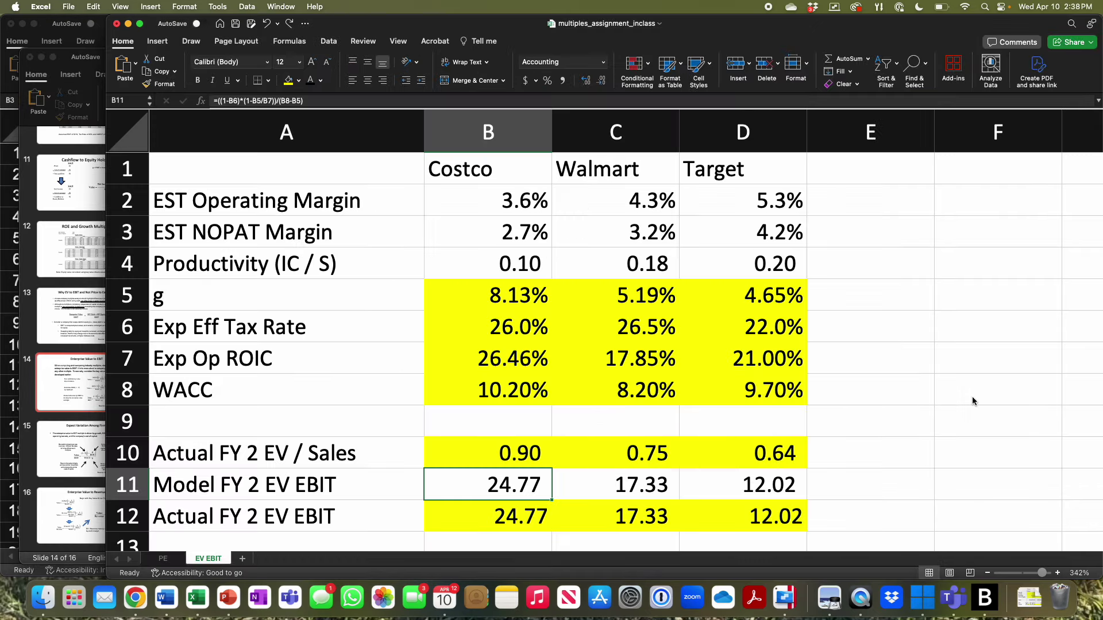
pyautogui.doubleClick(485, 486)
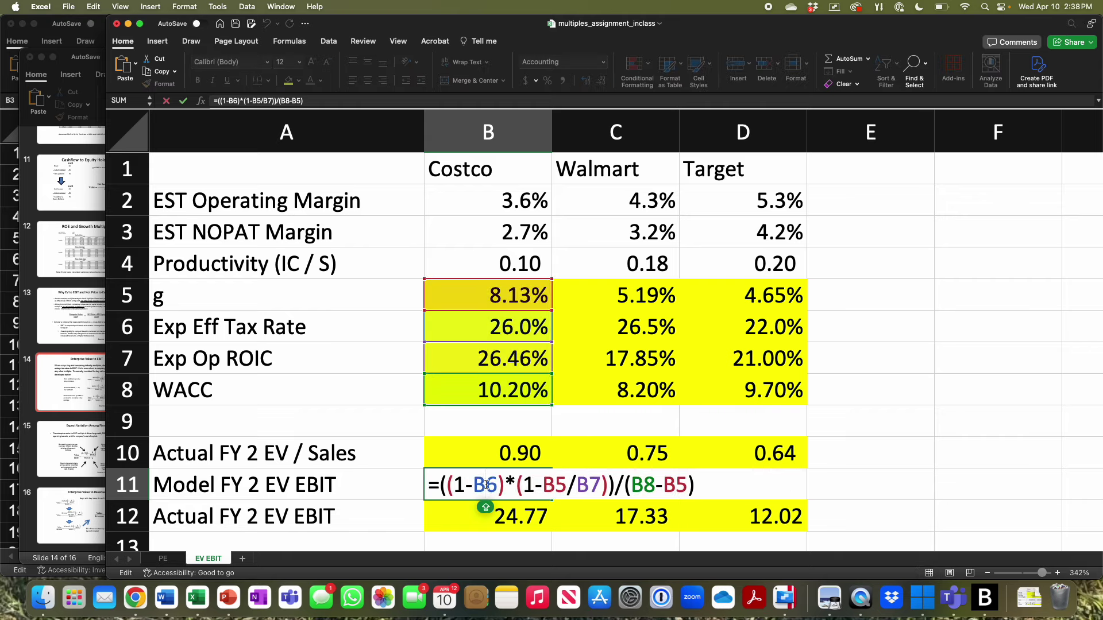
pyautogui.press('Escape')
pyautogui.click(529, 297)
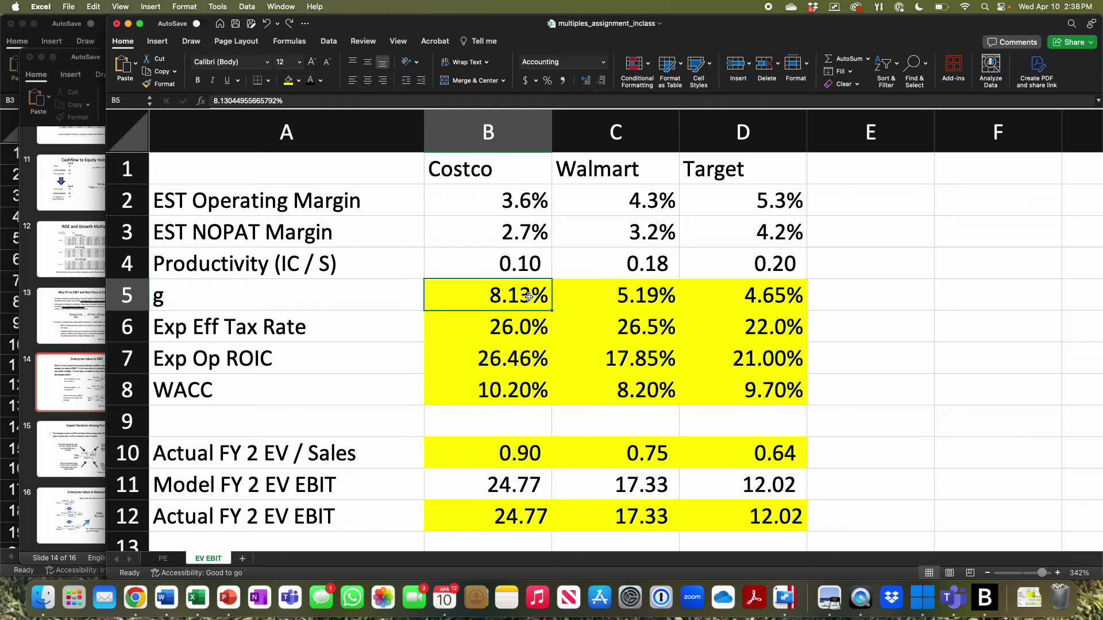
pyautogui.keyDown('shift'); pyautogui.click(503, 390); pyautogui.keyUp('shift')
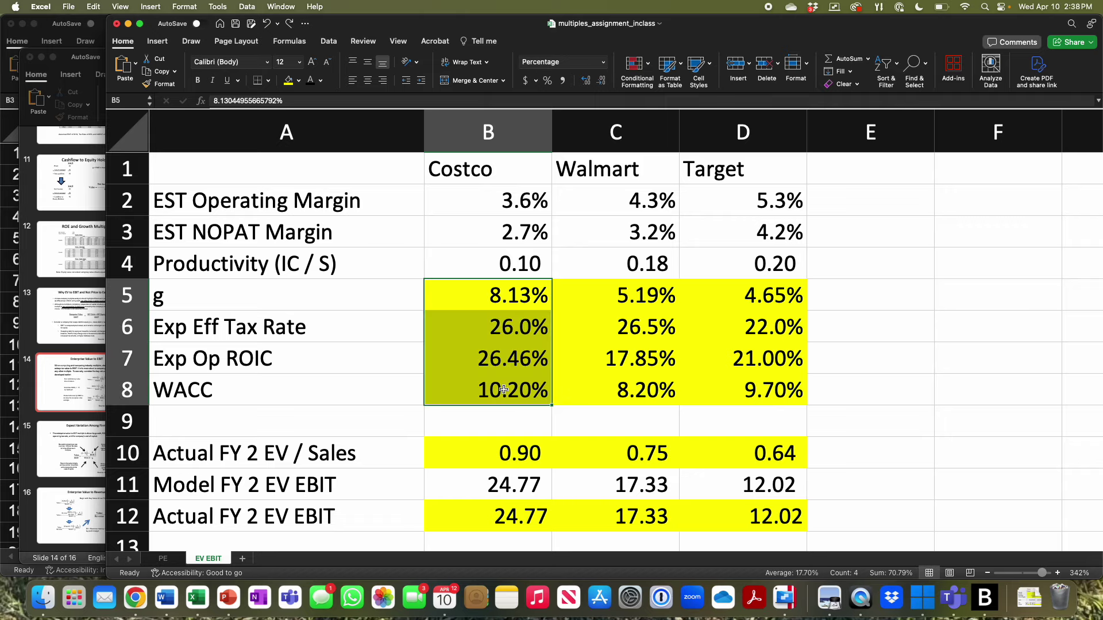
pyautogui.click(466, 490)
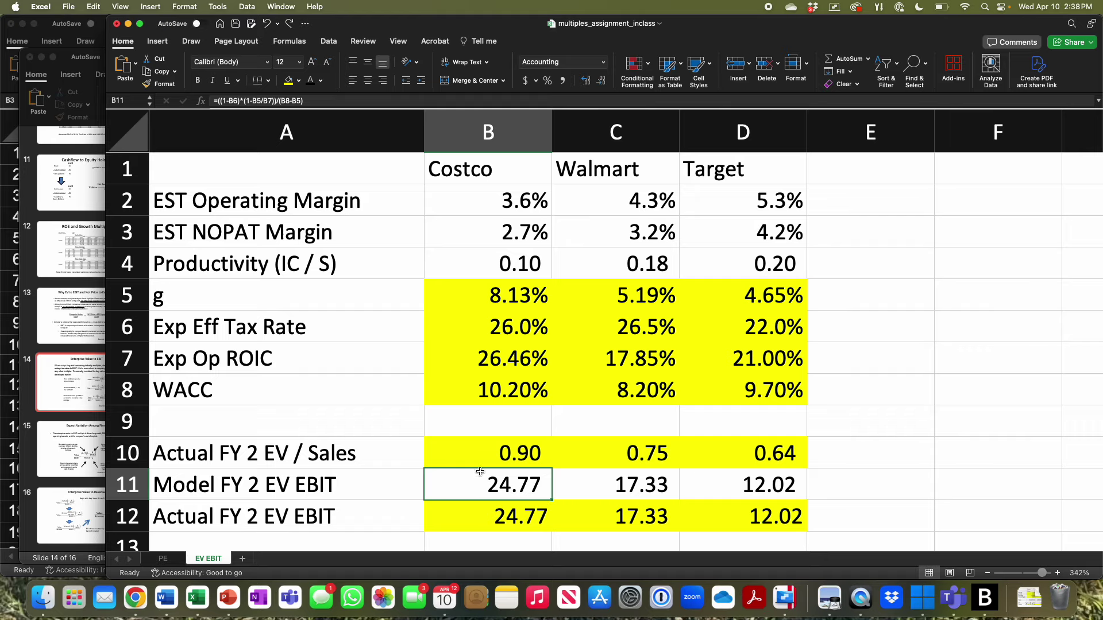
pyautogui.click(461, 322)
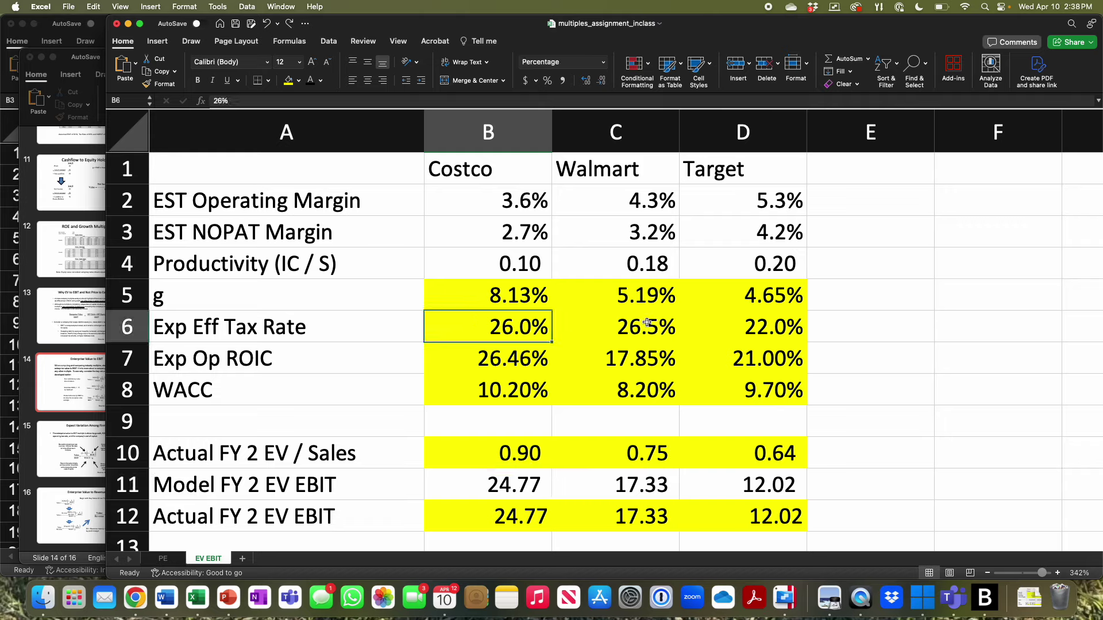
# Try a 26% expected effective tax rate for Walmart, compare its model and actual FY 2 EV EBIT, and undo the change.
pyautogui.click(675, 327)
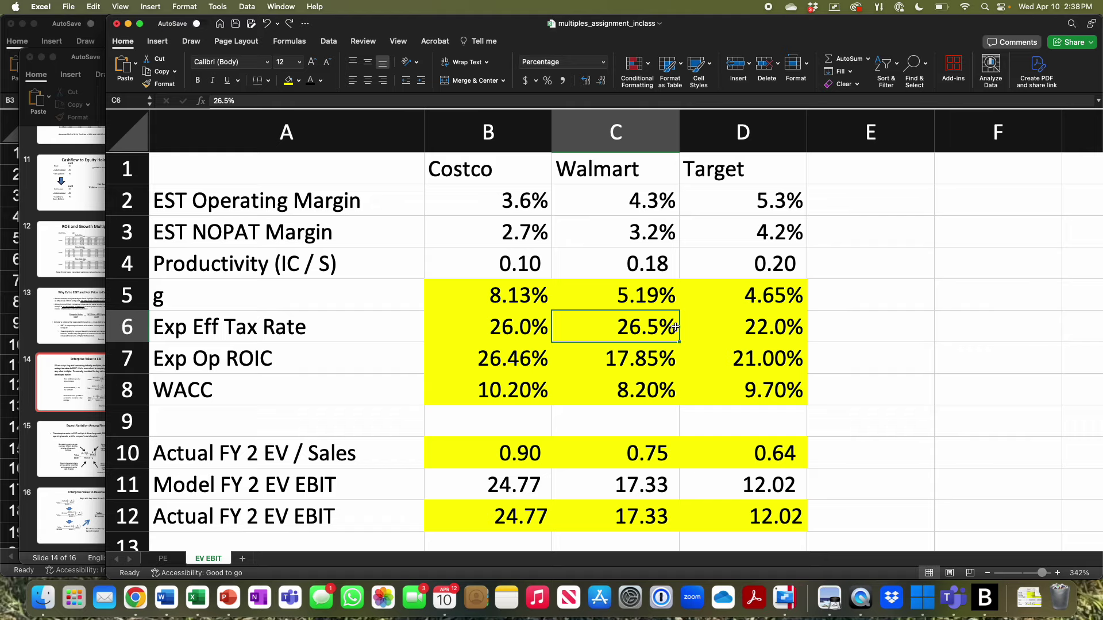
pyautogui.write('26')
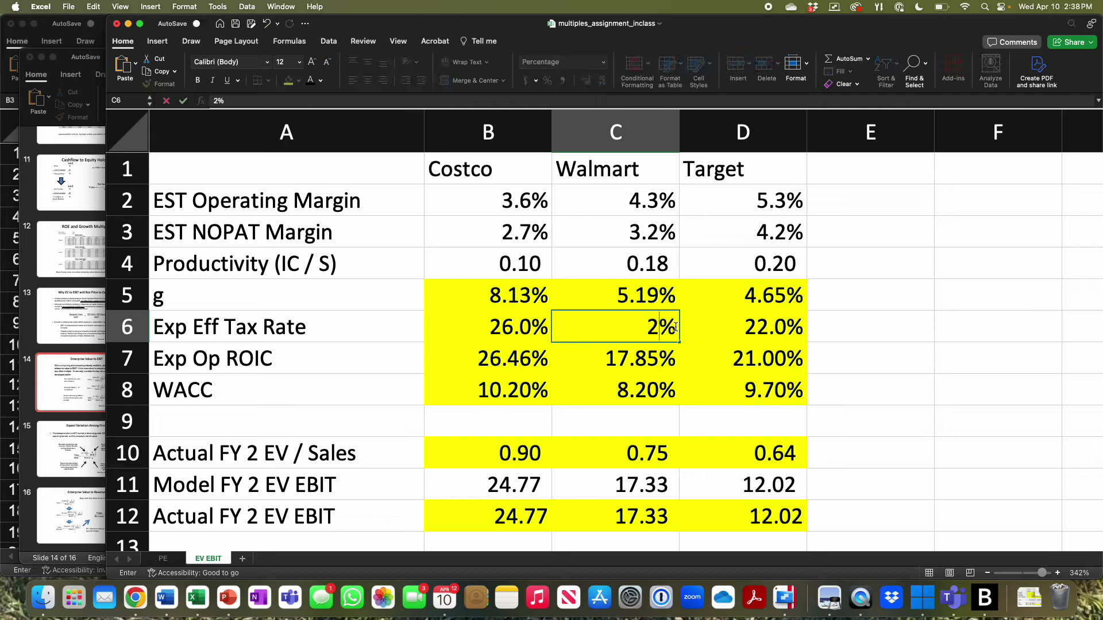
pyautogui.press('Return')
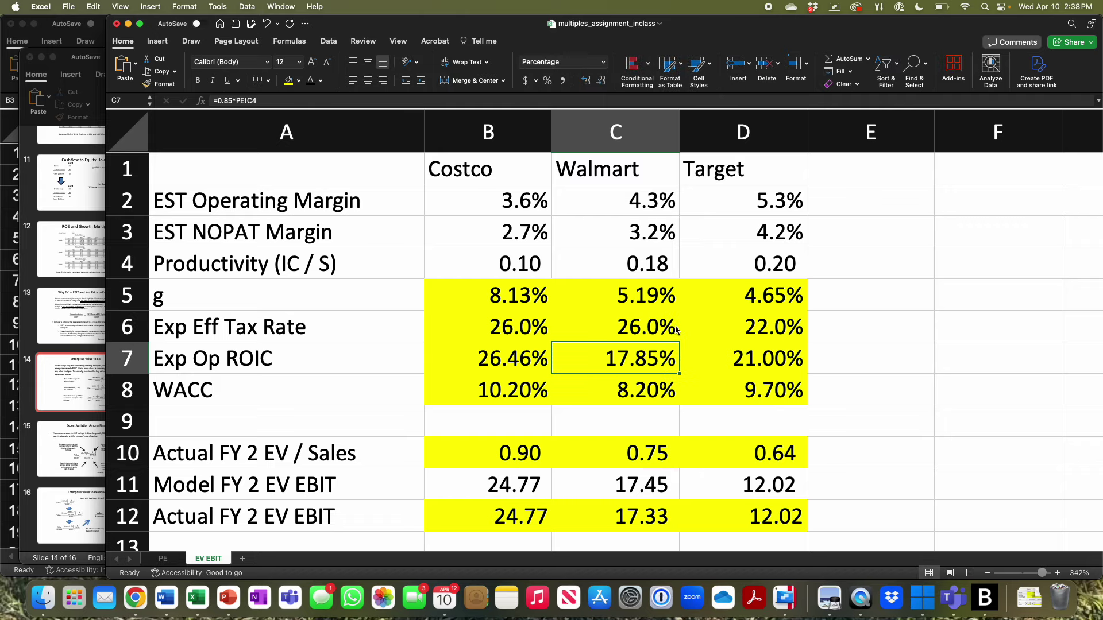
pyautogui.click(677, 477)
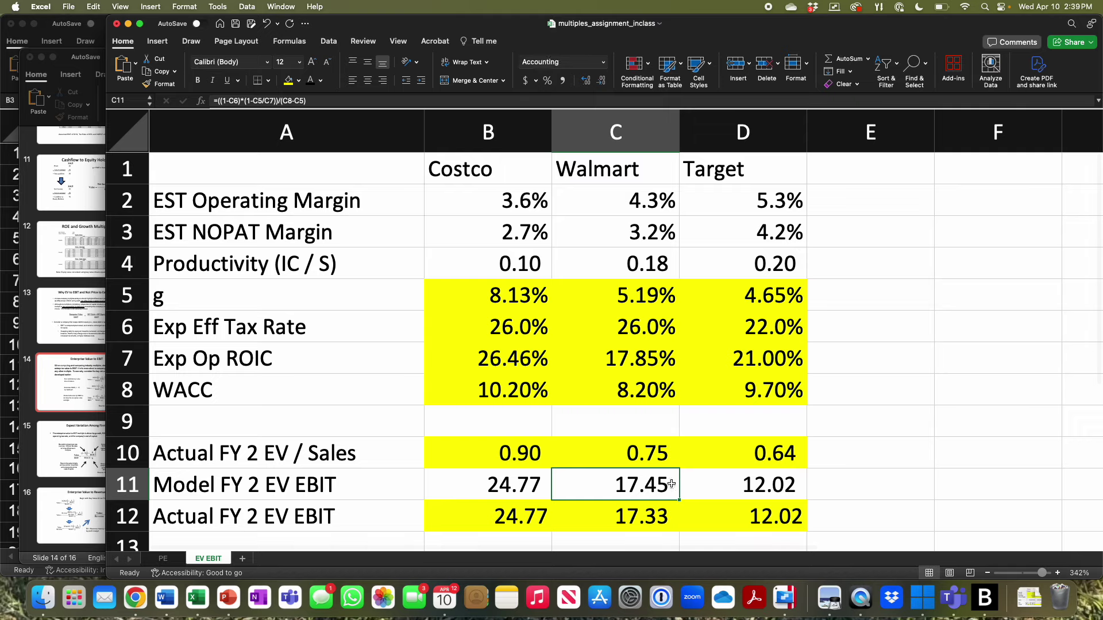
pyautogui.click(651, 515)
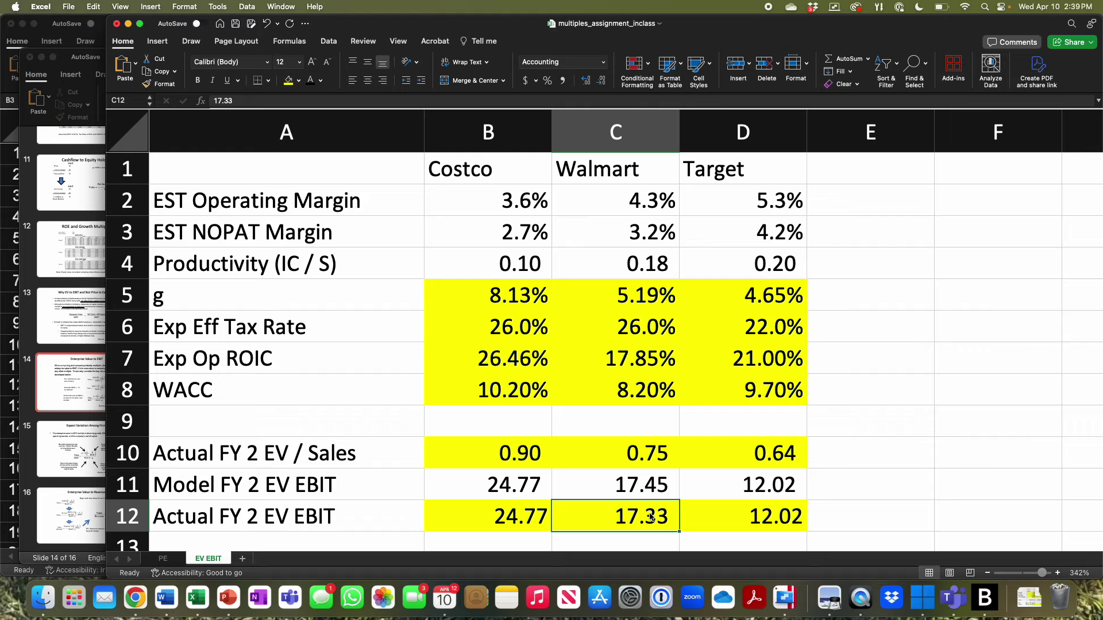
pyautogui.click(269, 24)
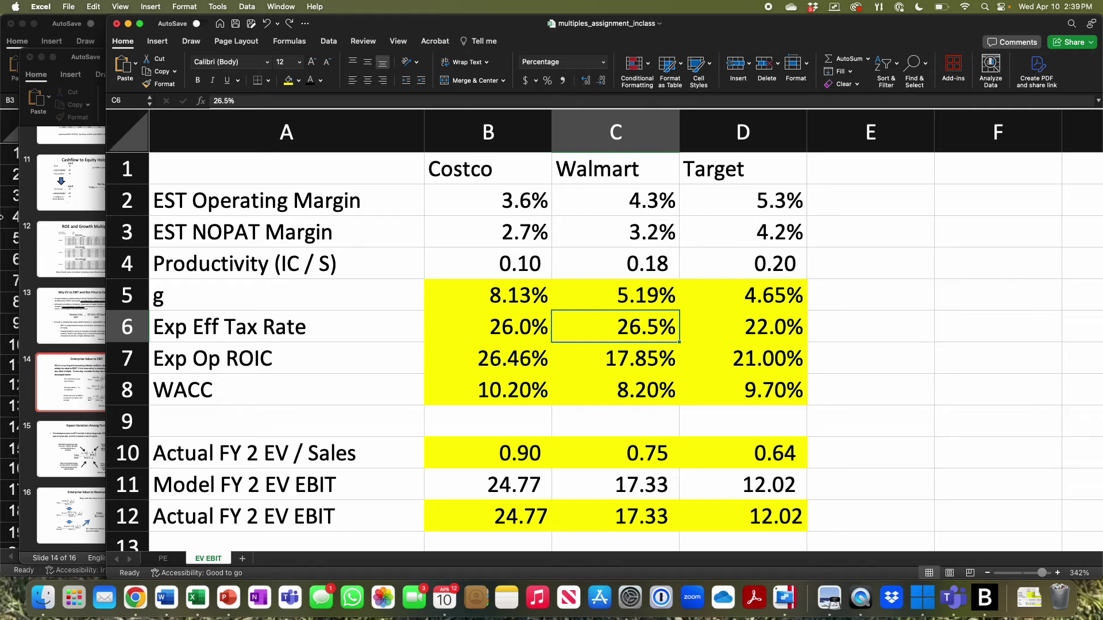
# Compare Costco's expected ROE and cost of equity on the PE sheet with its expected operating ROIC on the EV EBIT sheet.
pyautogui.click(163, 559)
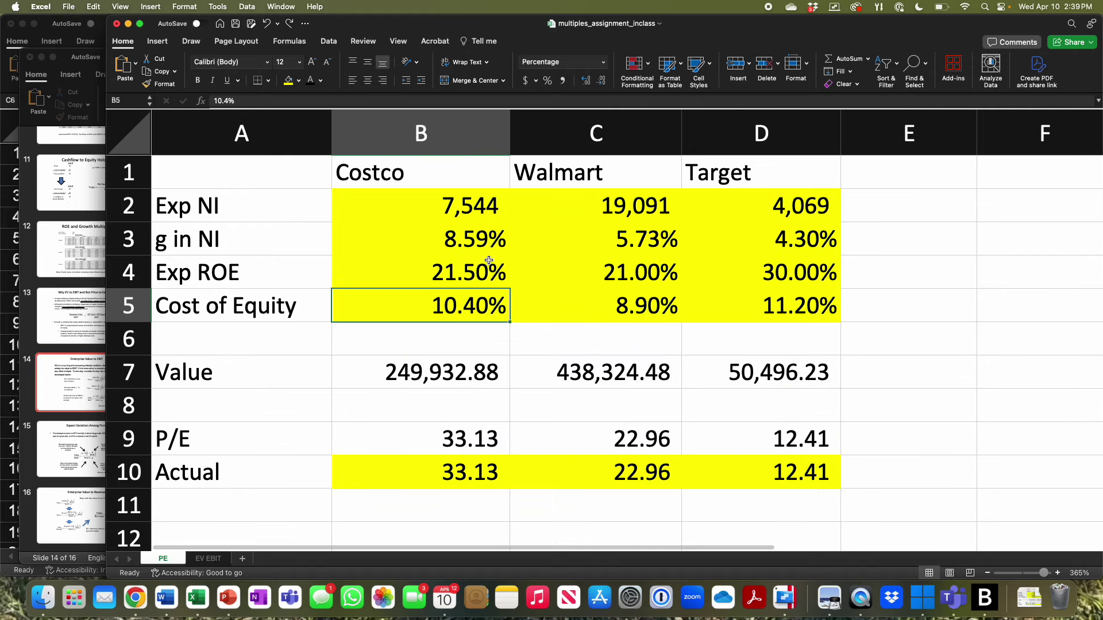
pyautogui.click(451, 280)
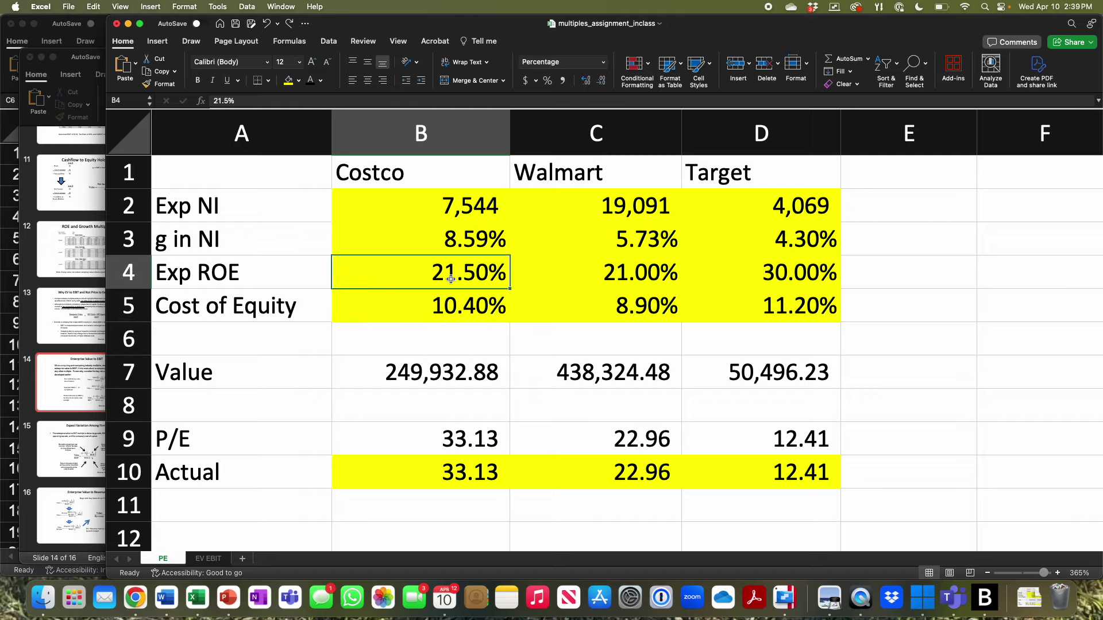
pyautogui.click(441, 306)
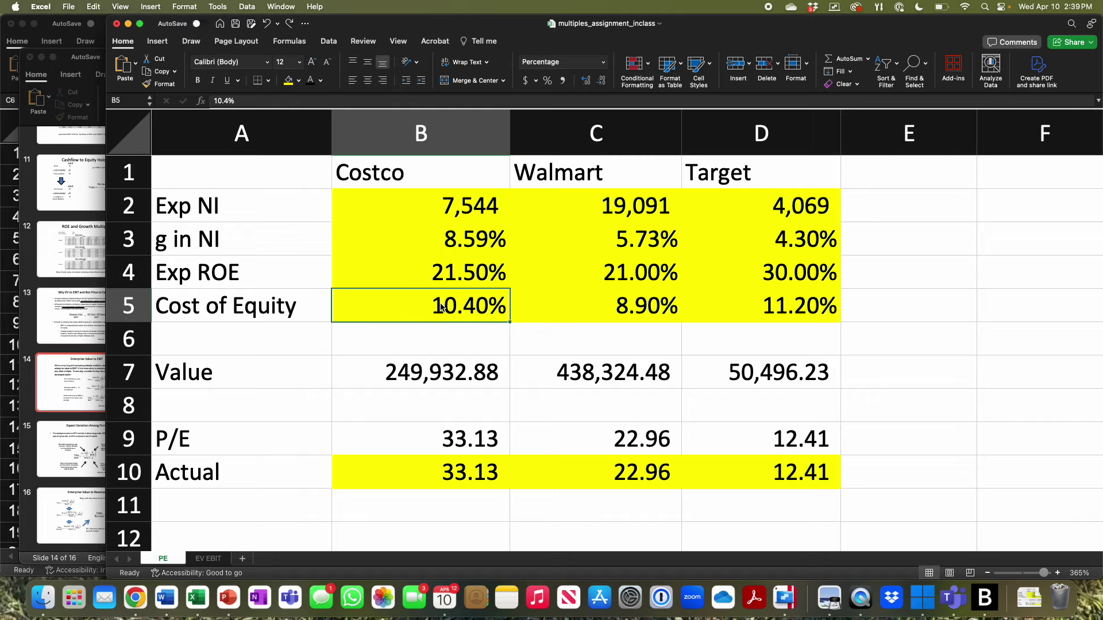
pyautogui.click(211, 557)
pyautogui.click(473, 357)
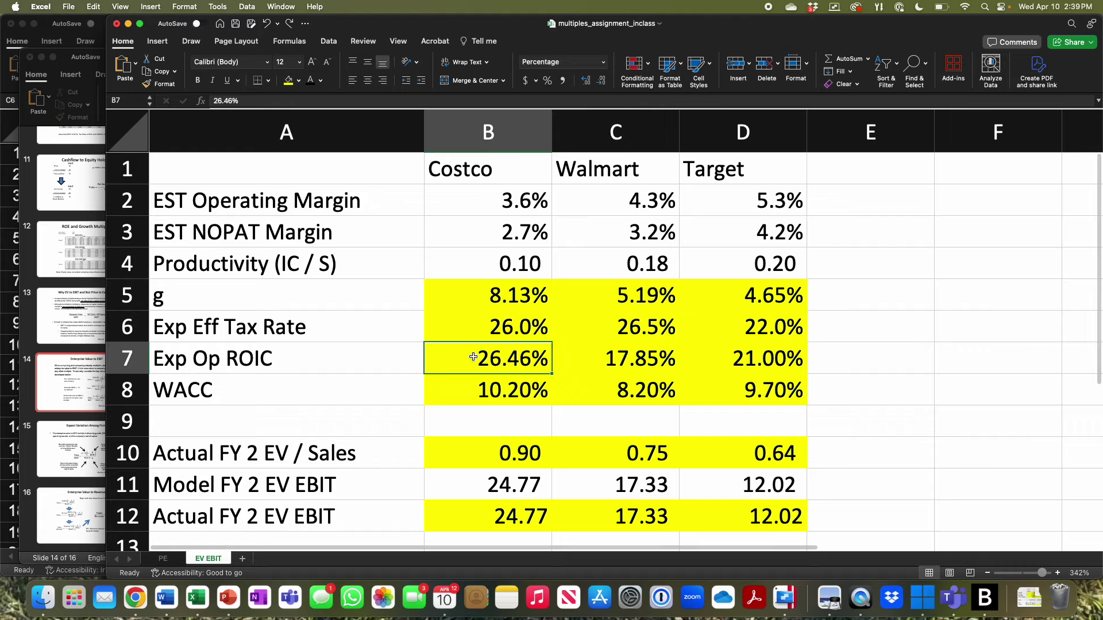
# Try an 8.2% WACC for Costco, check its Model FY 2 EV EBIT, and undo the change.
pyautogui.click(471, 392)
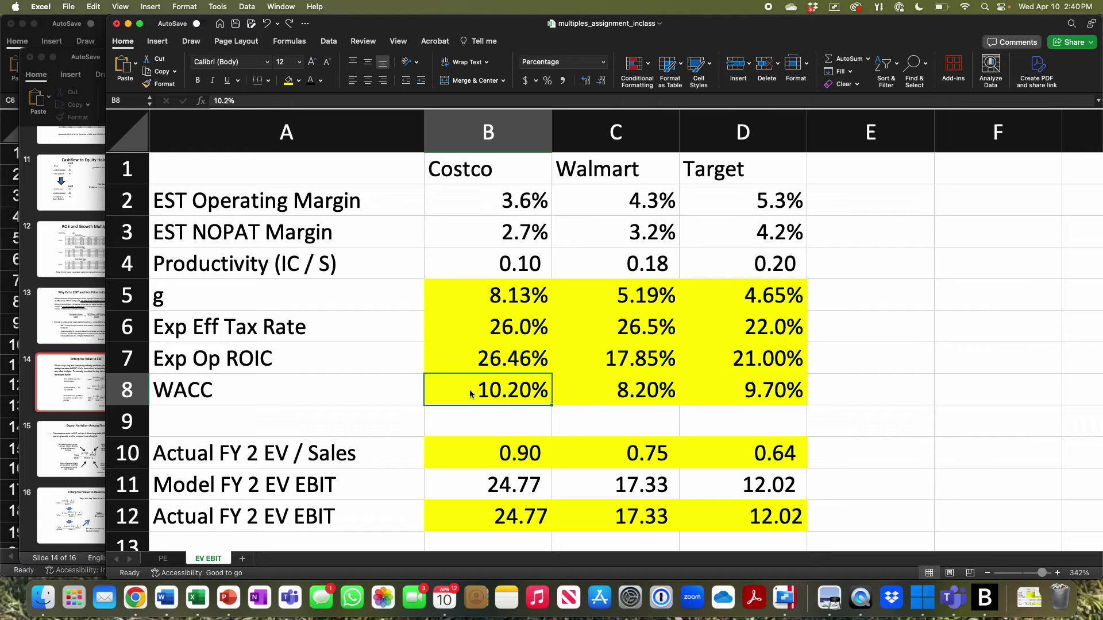
pyautogui.write('8.2')
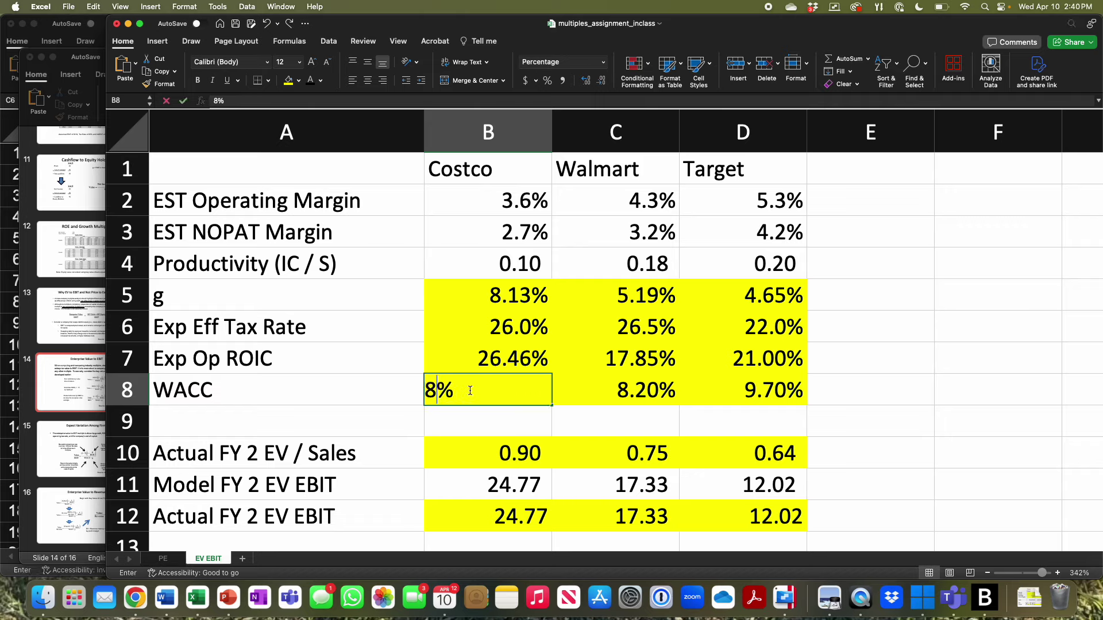
pyautogui.press('Return')
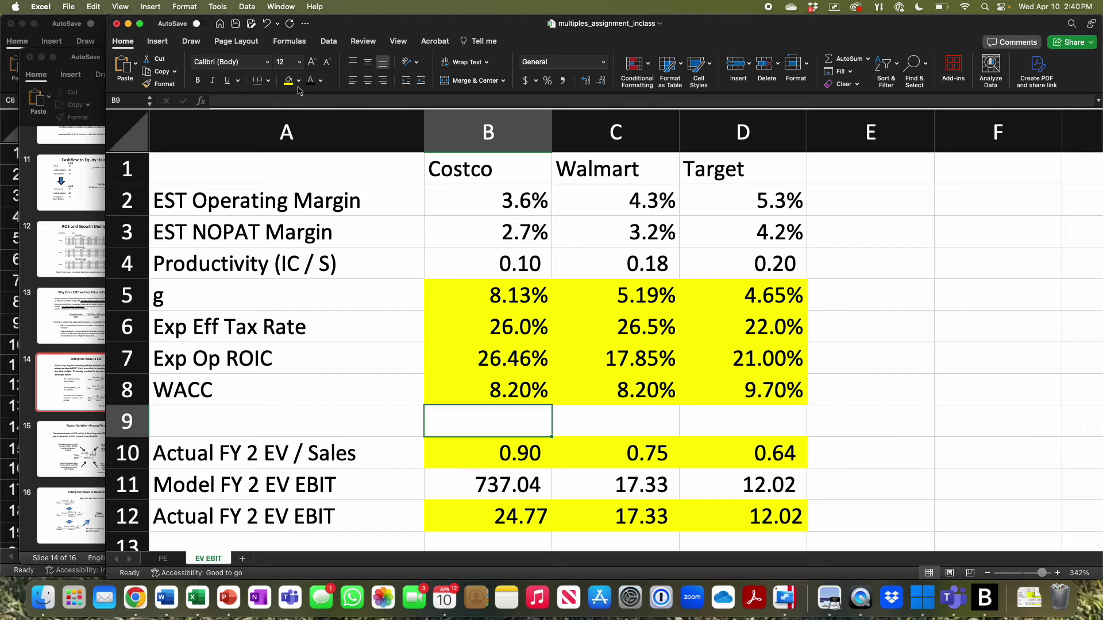
pyautogui.click(267, 24)
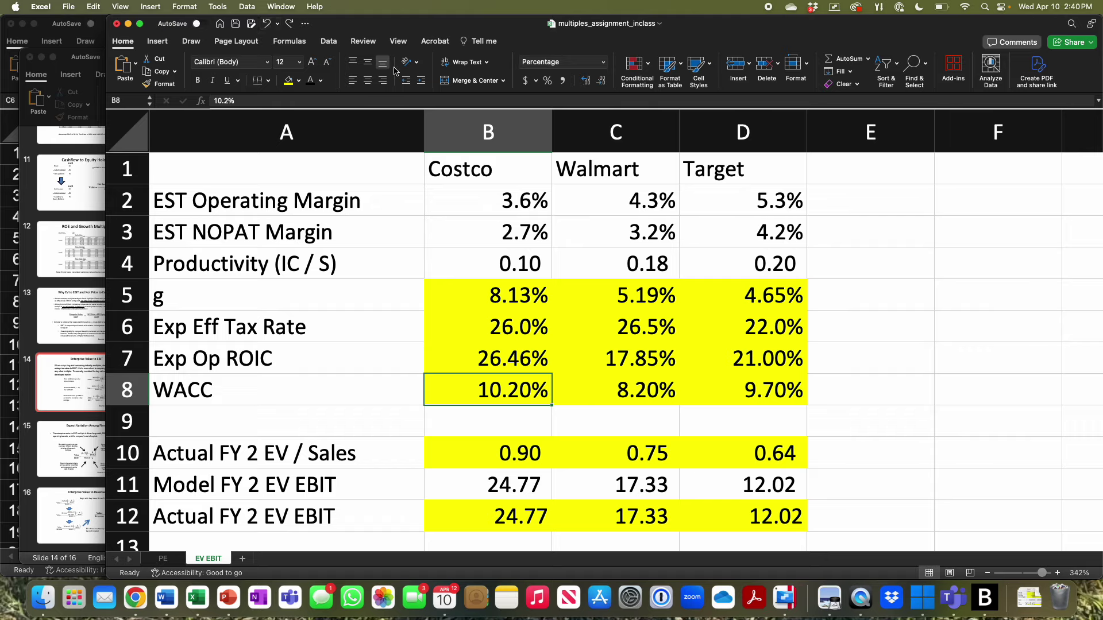
# Examine Target's growth, ROIC, WACC and tax rate inputs and its Model FY 2 EV EBIT formula.
pyautogui.click(757, 296)
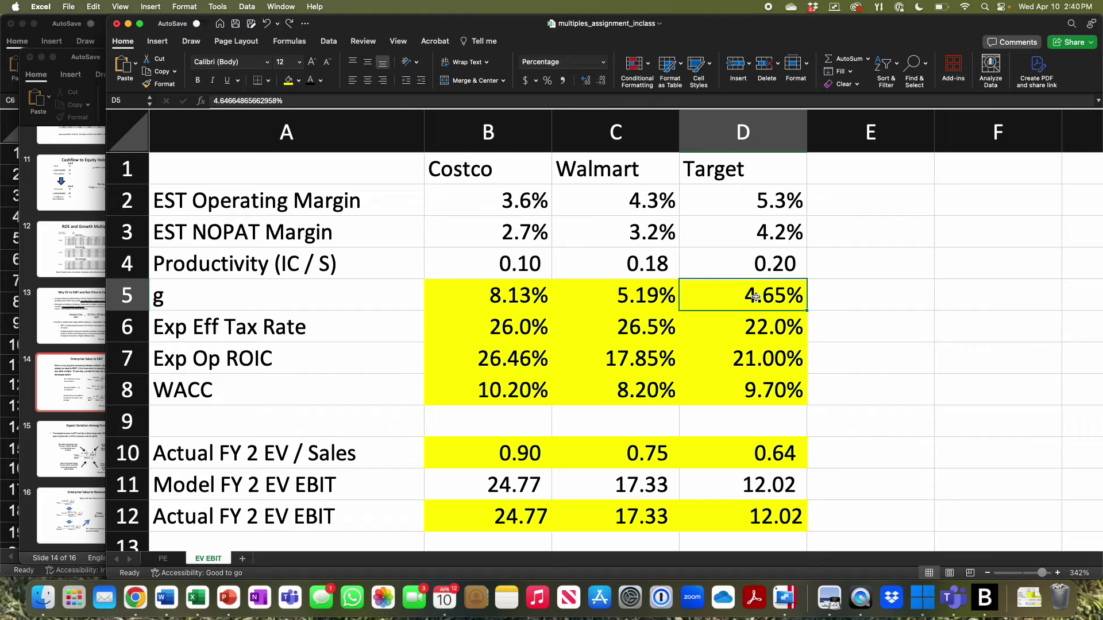
pyautogui.click(719, 364)
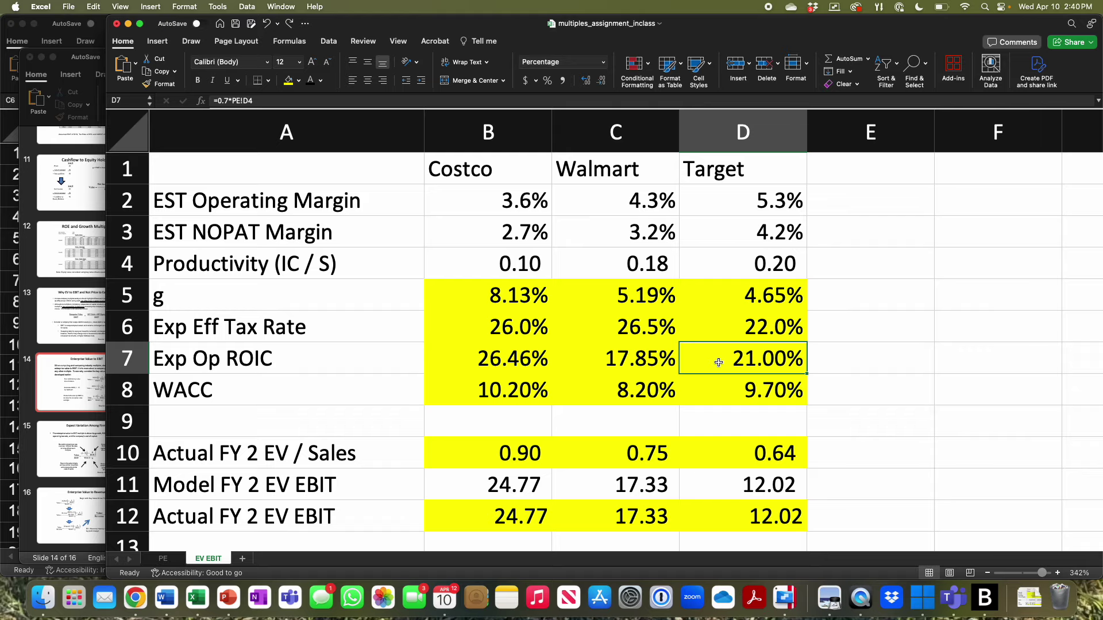
pyautogui.click(714, 396)
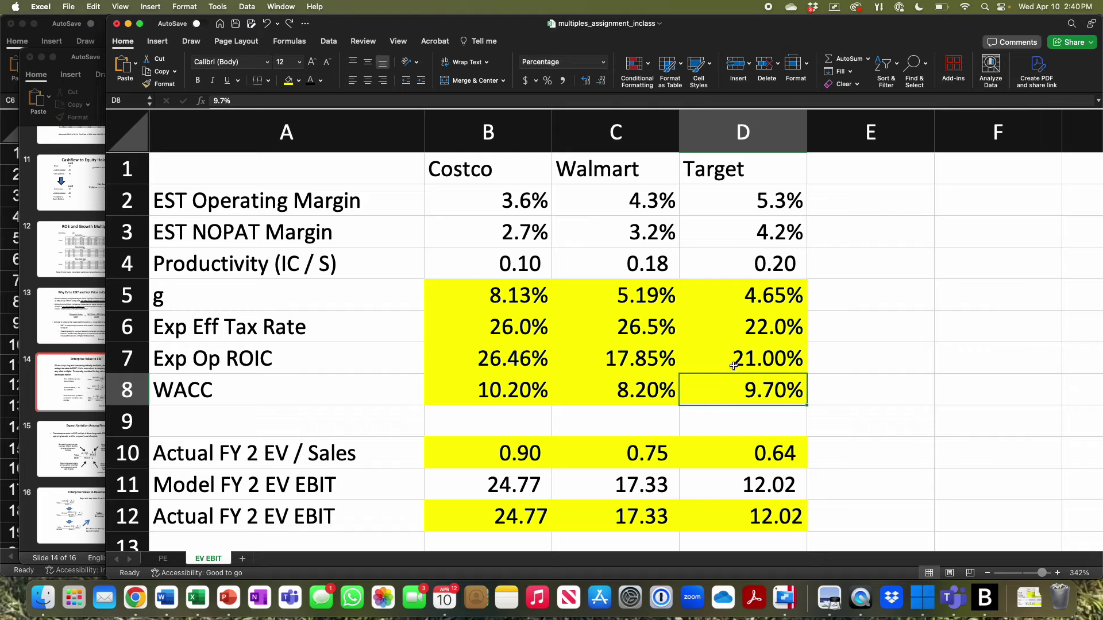
pyautogui.click(767, 326)
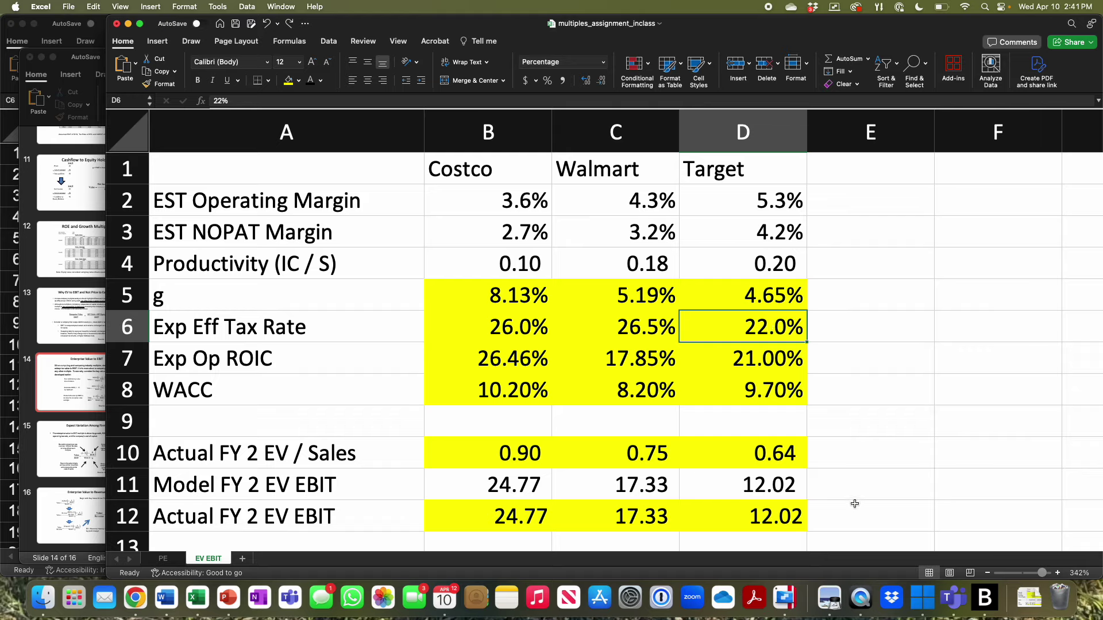
pyautogui.click(786, 490)
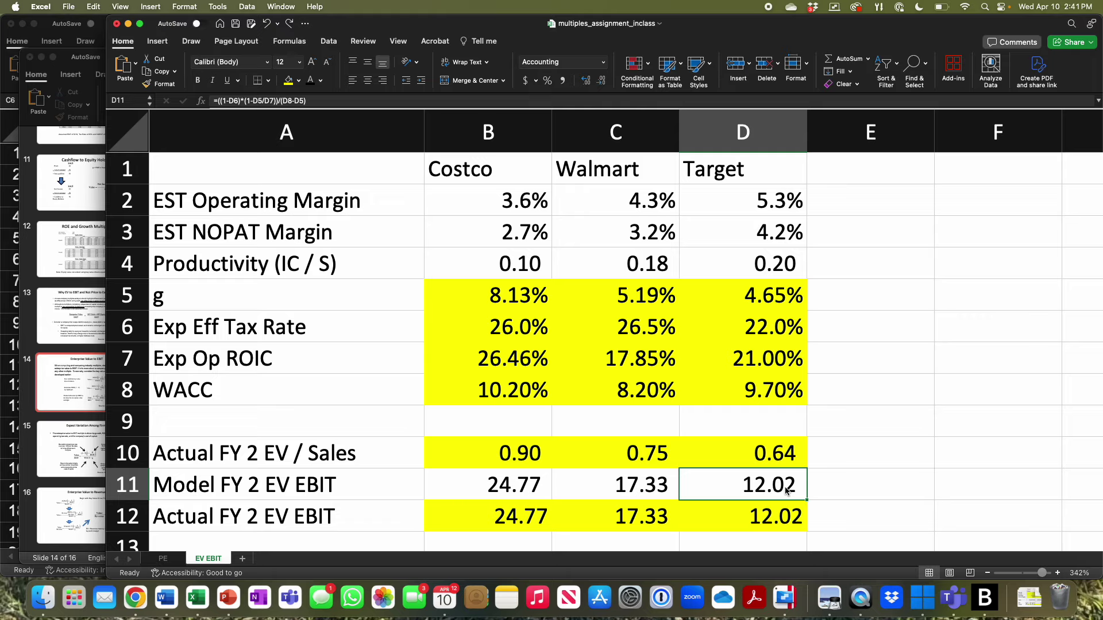
# Compare the cost of equity of Target and Costco on the PE sheet.
pyautogui.click(159, 561)
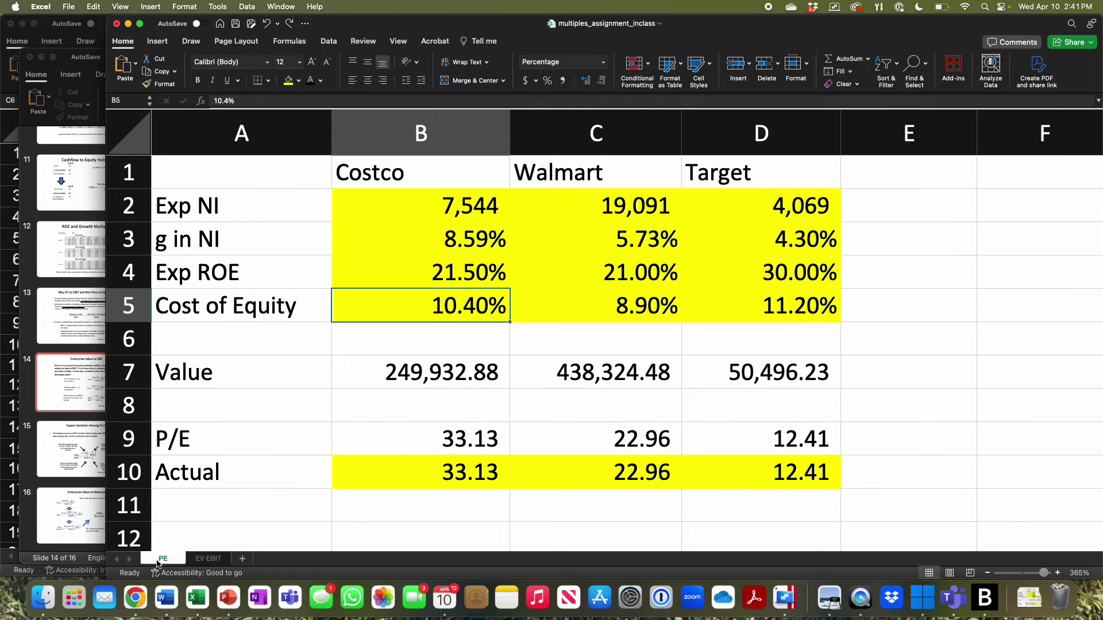
pyautogui.click(763, 307)
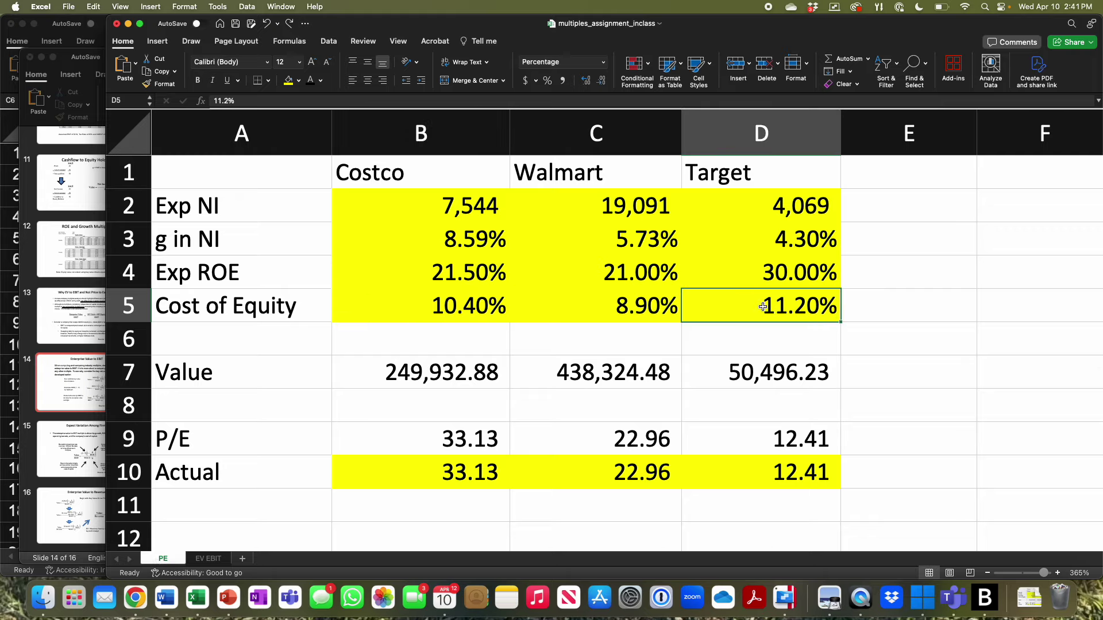
pyautogui.click(482, 310)
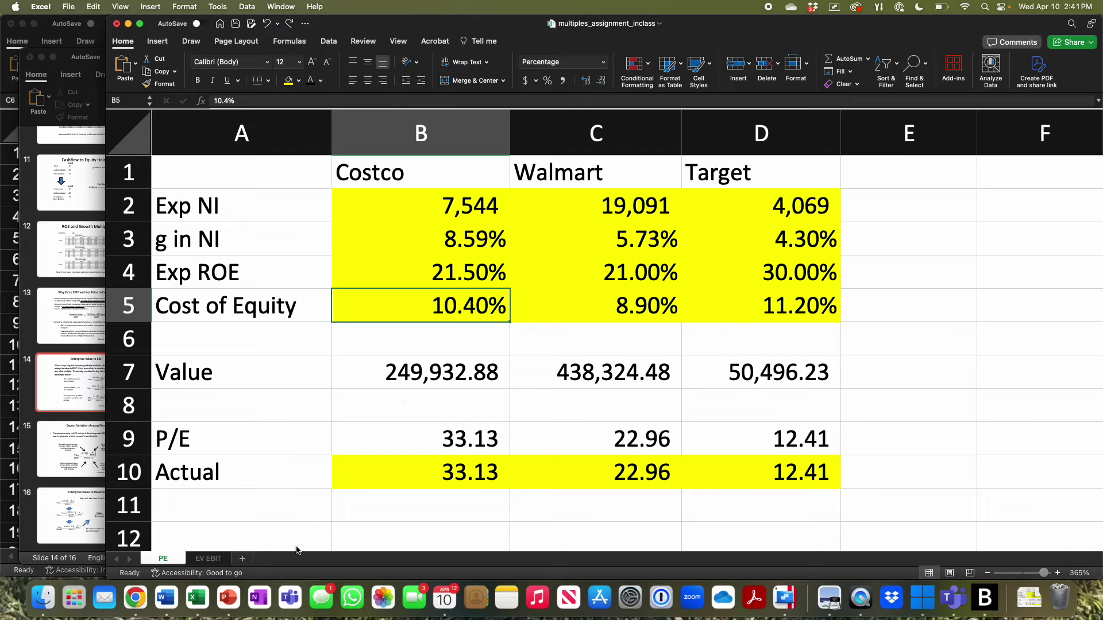
# Check Costco's Actual FY 2 EV / Sales on the EV EBIT sheet and show the Enterprise Value to Revenue slide in the PowerPoint lecture deck.
pyautogui.click(209, 560)
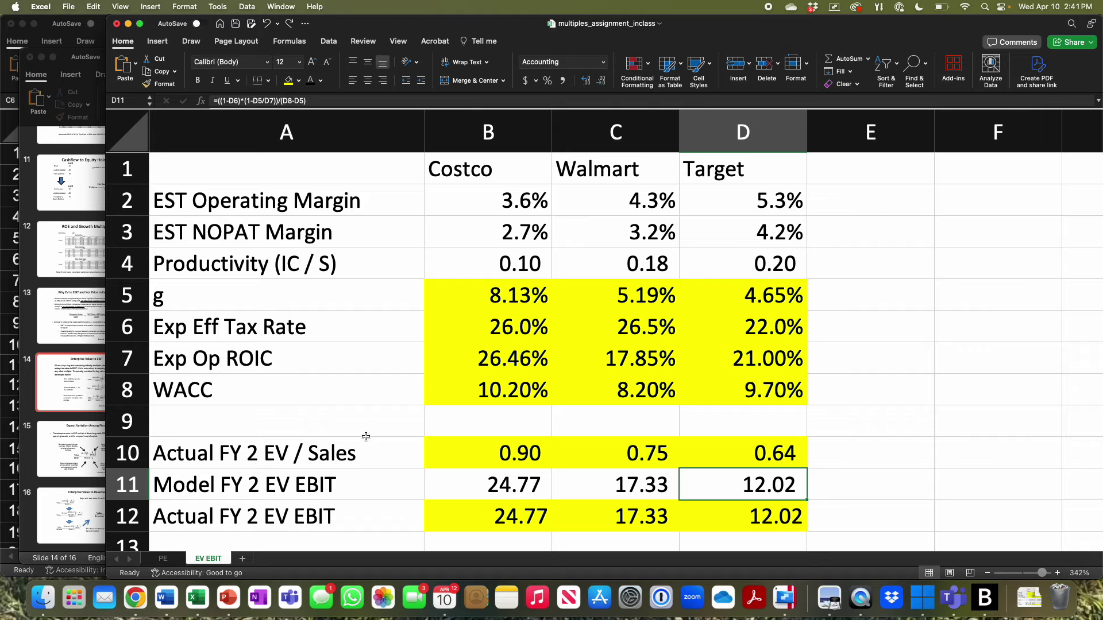
pyautogui.click(463, 457)
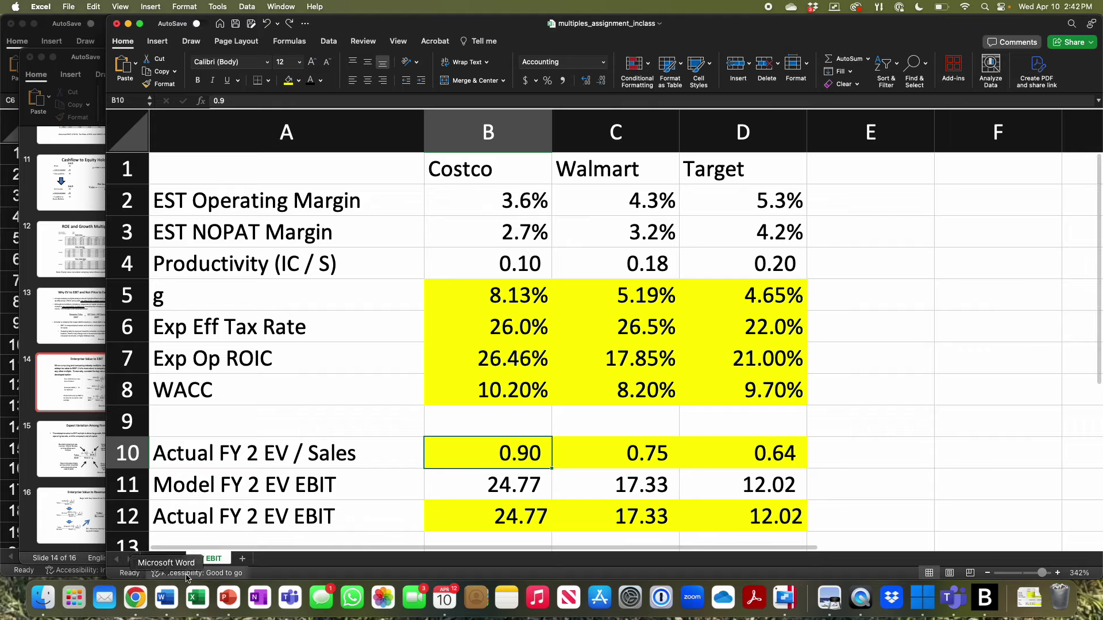
pyautogui.click(221, 599)
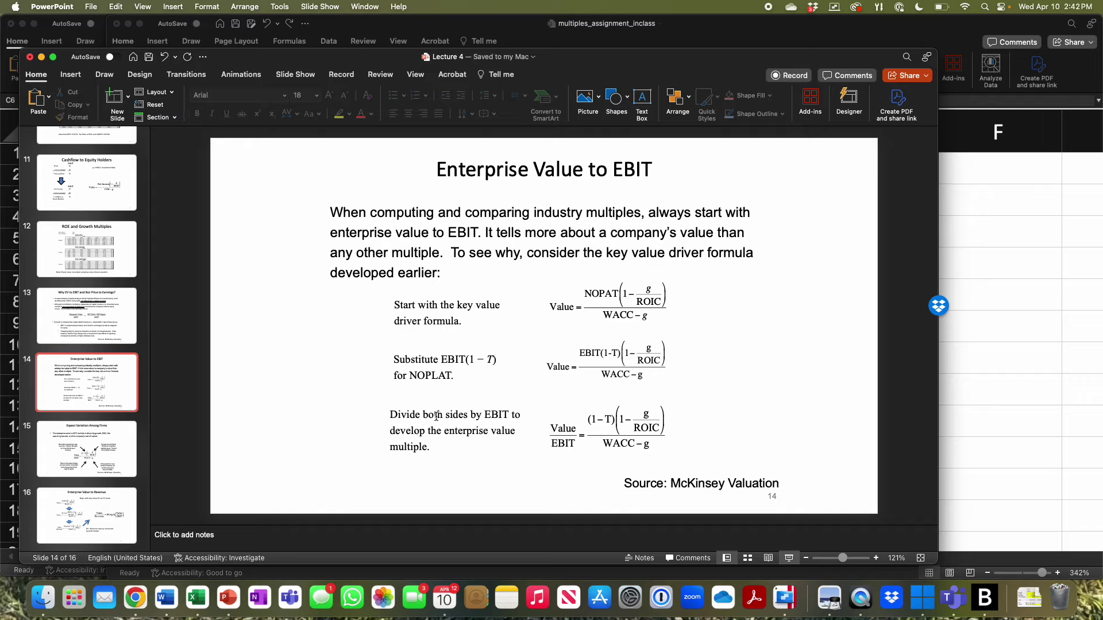
pyautogui.scroll(-2, 436, 416)
pyautogui.scroll(-2, 436, 416)
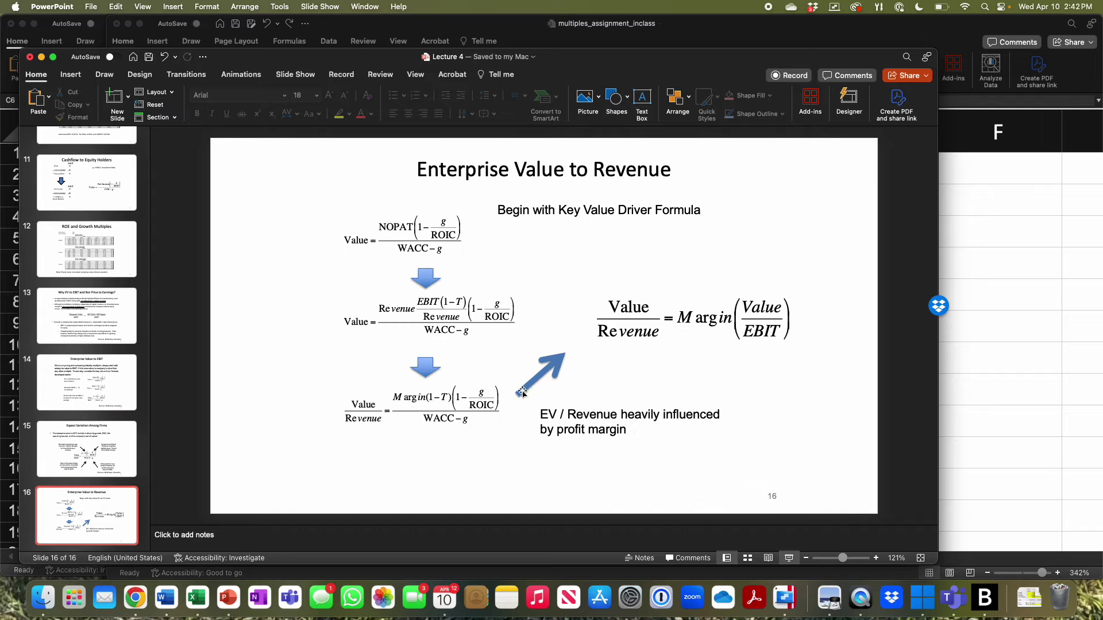